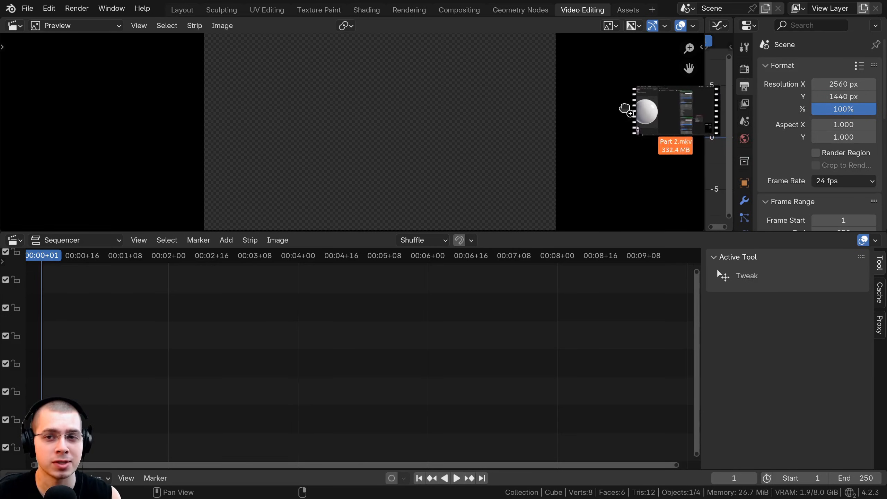
# Add Part 2.mkv to the sequencer with its sound and slide both strips to start at frame 1.
pyautogui.moveTo(208, 389); pyautogui.dragTo(412, 376, button='middle')
pyautogui.scroll(5, 412, 376)
pyautogui.scroll(5, 352, 347)
pyautogui.moveTo(296, 327); pyautogui.dragTo(370, 340, button='middle')
pyautogui.press('g')
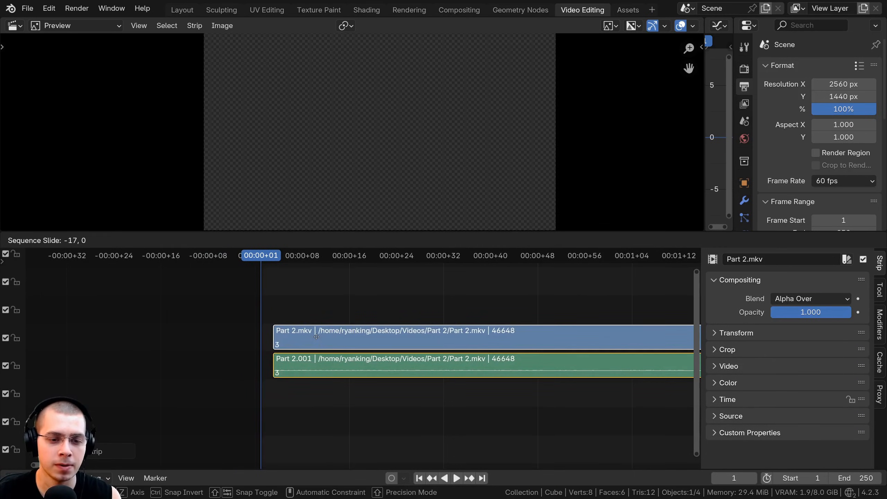
pyautogui.click(258, 341)
pyautogui.moveTo(258, 342); pyautogui.dragTo(221, 345, button='middle')
# Move the Part 2 audio strip to the channel directly above its video strip.
pyautogui.rightClick(311, 367)
pyautogui.press('g')
pyautogui.press('y')
pyautogui.click(313, 312)
pyautogui.keyDown('ctrl'); pyautogui.moveTo(329, 341); pyautogui.dragTo(265, 356, button='middle'); pyautogui.keyUp('ctrl')
pyautogui.moveTo(266, 356); pyautogui.dragTo(346, 378, button='middle')
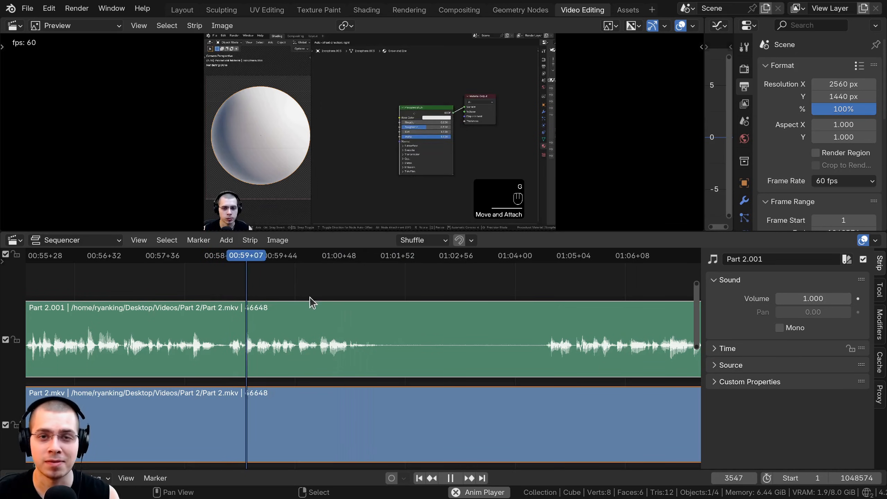
# Play the footage from about 00:59 up to the start of the silent gap in the waveform, at 01:01+28.
pyautogui.scroll(1, 337, 307)
pyautogui.press('space')
pyautogui.scroll(1, 350, 299)
pyautogui.moveTo(371, 301); pyautogui.dragTo(297, 303, button='middle')
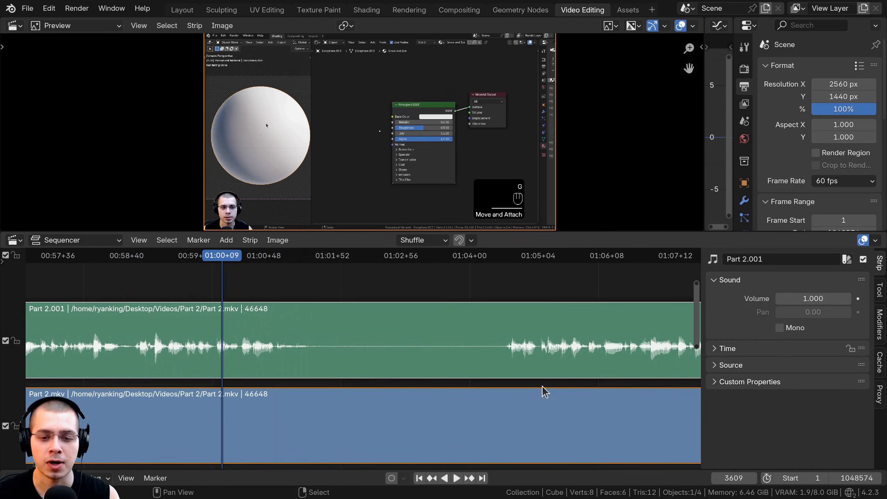
pyautogui.press('space')
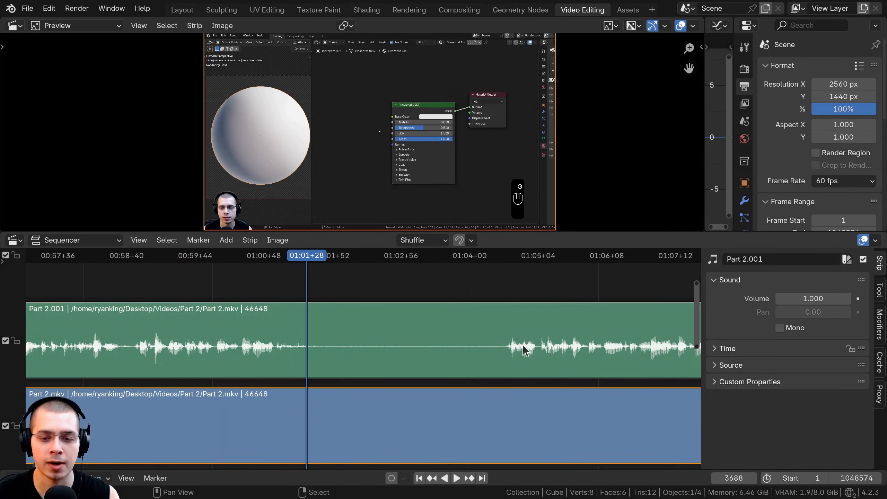
# Select both the audio and video strips and split them at the start of the silence, at 01:01+33.
pyautogui.moveTo(415, 281); pyautogui.dragTo(413, 299, button='middle')
pyautogui.scroll(-1, 413, 316)
pyautogui.scroll(1, 392, 311)
pyautogui.click(331, 305)
pyautogui.moveTo(351, 295); pyautogui.dragTo(372, 314, button='middle')
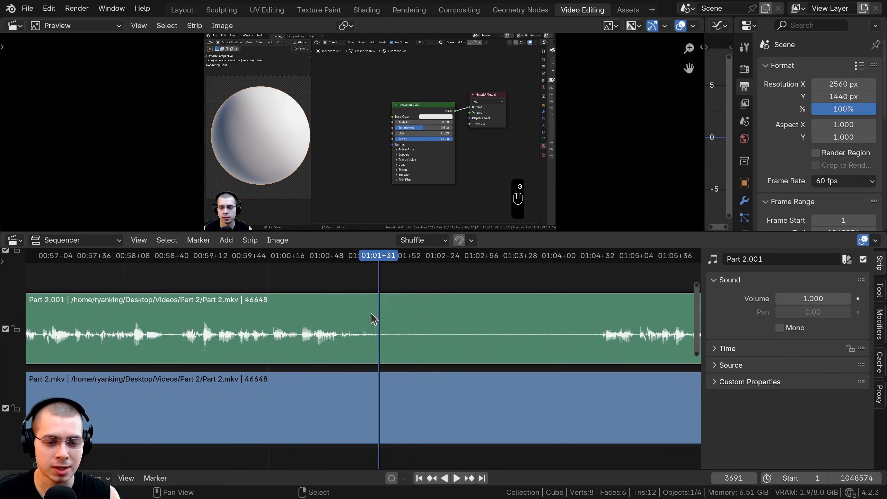
pyautogui.keyDown('ctrl'); pyautogui.moveTo(346, 344); pyautogui.dragTo(362, 296, button='middle'); pyautogui.keyUp('ctrl')
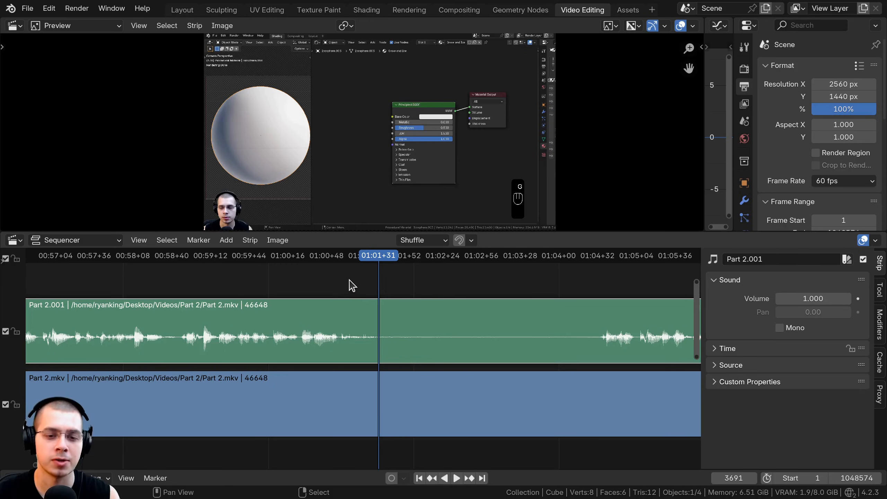
pyautogui.keyDown('shift'); pyautogui.click(376, 412); pyautogui.keyUp('shift')
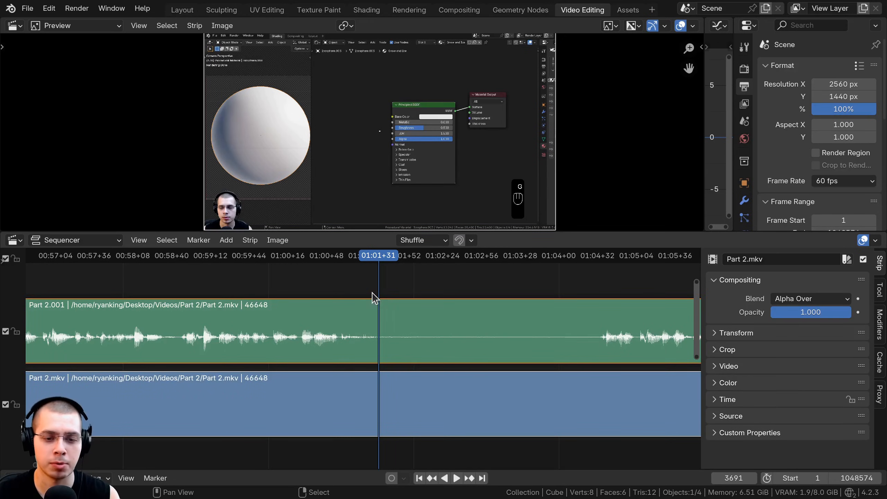
pyautogui.press('k')
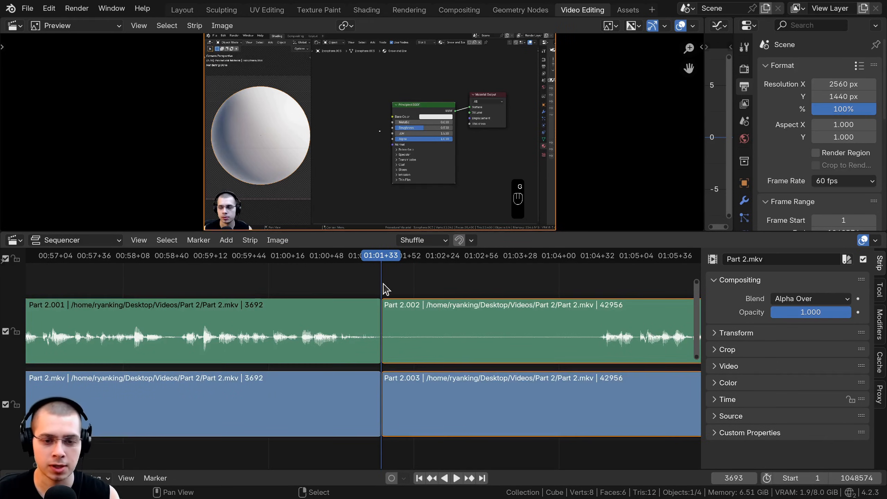
# Split both strips at the end of the silence, at 01:04+33, and delete the silent section between the cuts.
pyautogui.press('space')
pyautogui.press('space')
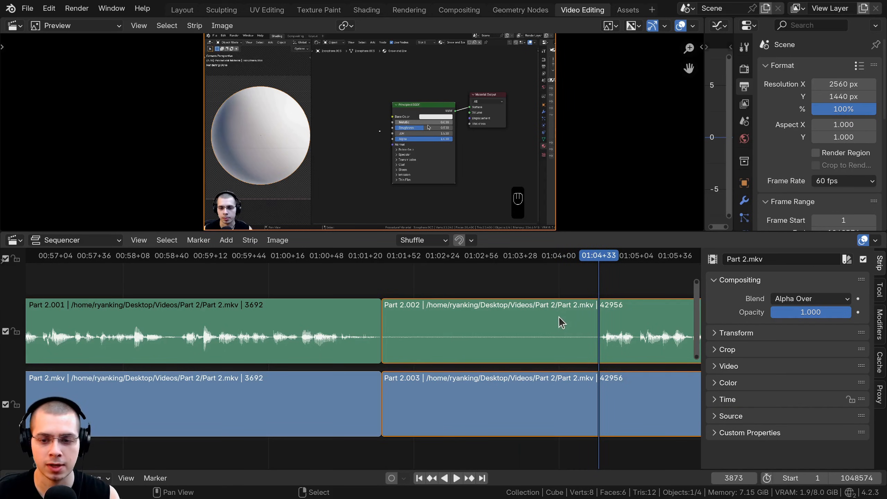
pyautogui.press('k')
pyautogui.press('Delete')
pyautogui.keyDown('ctrl'); pyautogui.hscroll(2, 432, 314); pyautogui.keyUp('ctrl')
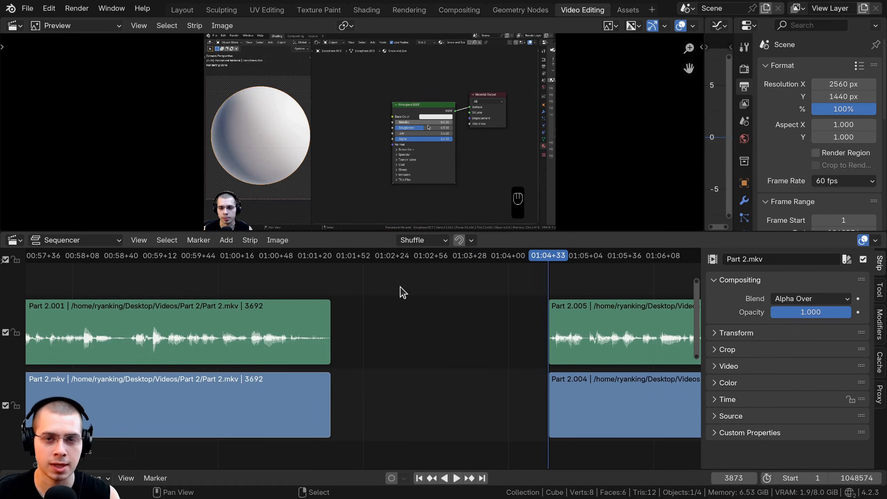
# Close the gap left by the deleted section and split the following audio and video strips at about 01:06+10.
pyautogui.press('space')
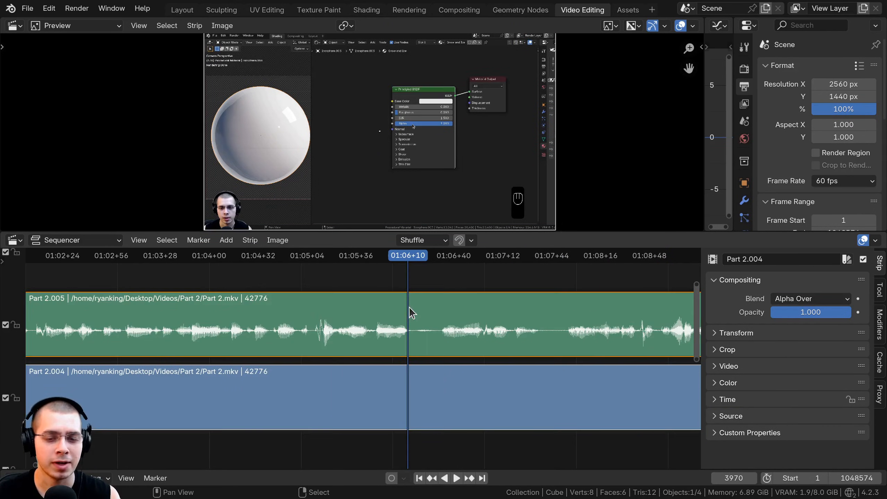
pyautogui.click(410, 307)
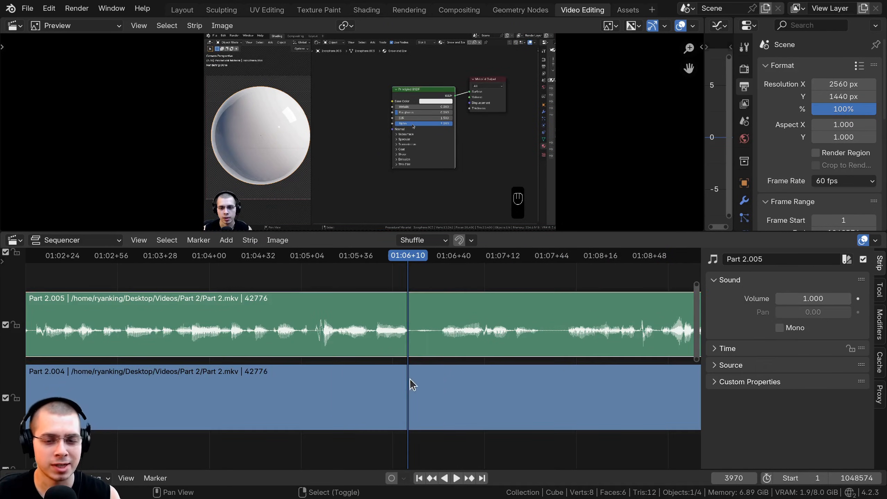
pyautogui.keyDown('shift'); pyautogui.click(410, 378); pyautogui.keyUp('shift')
pyautogui.press('k')
pyautogui.press('space')
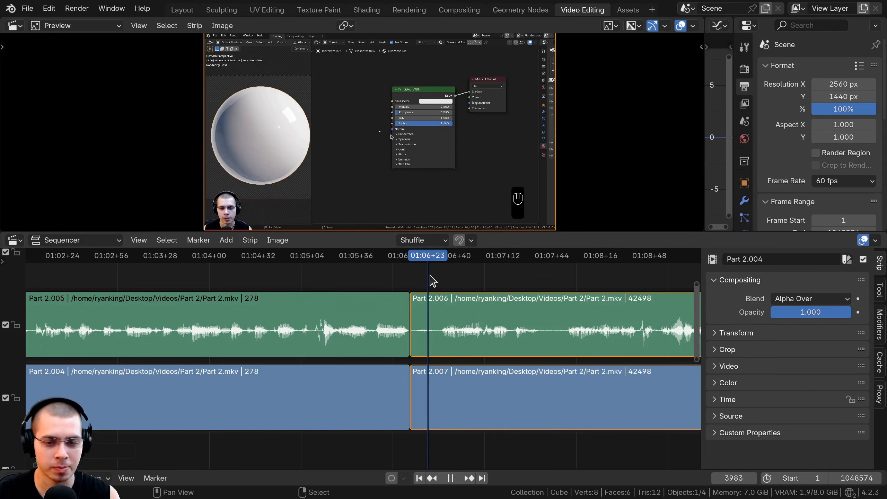
# Split both strips again at 01:06+31 and delete the short audio and video pieces covering the pause.
pyautogui.press('space')
pyautogui.press('k')
pyautogui.click(424, 329)
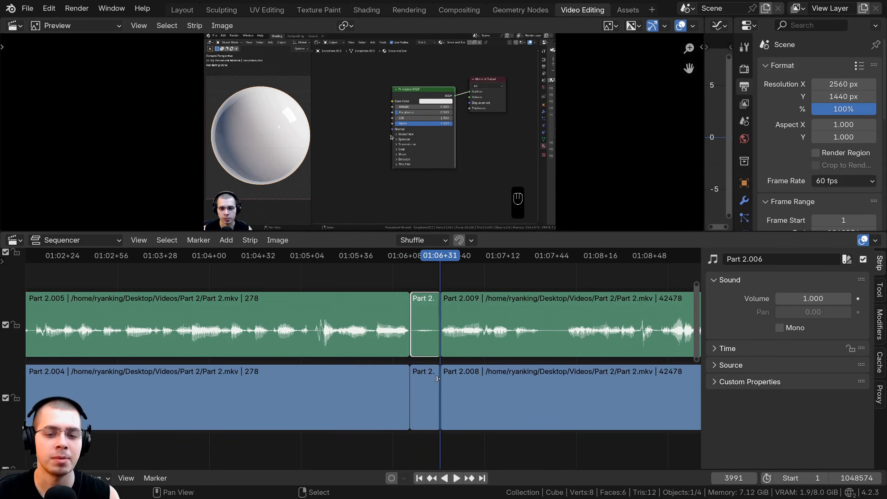
pyautogui.press('Delete')
pyautogui.click(430, 379)
pyautogui.press('Delete')
# Slide the remaining audio strip and video strip one by one against the preceding strips to close the gap.
pyautogui.moveTo(470, 328); pyautogui.dragTo(437, 324)
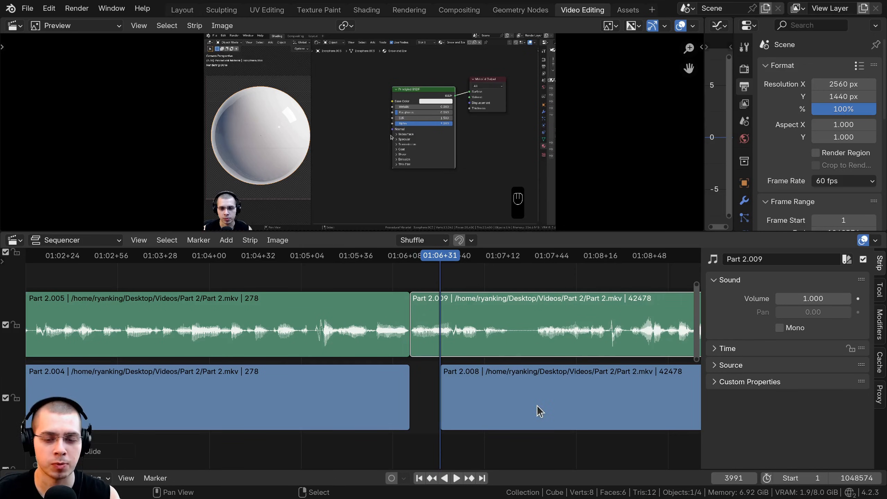
pyautogui.moveTo(539, 411); pyautogui.dragTo(514, 409)
pyautogui.scroll(-5, 426, 357)
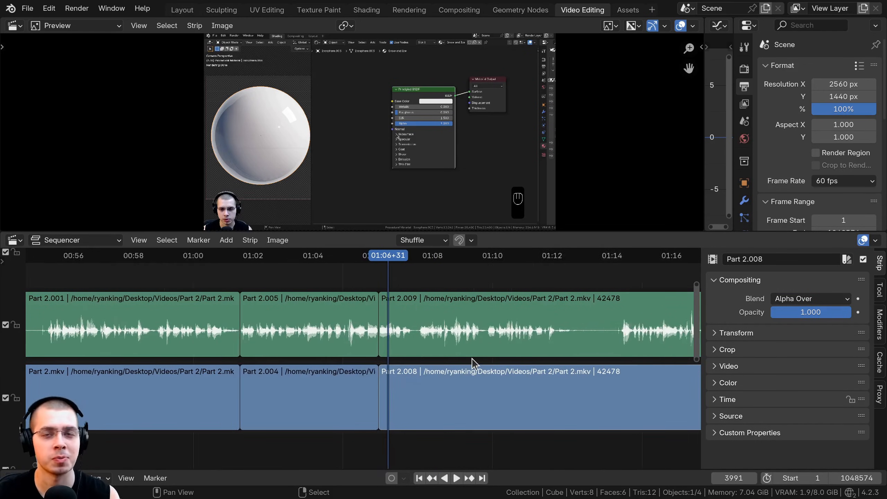
# Select the long remaining audio and video strips and combine them into one meta strip.
pyautogui.scroll(2, 472, 359)
pyautogui.rightClick(472, 345)
pyautogui.scroll(1, 446, 365)
pyautogui.moveTo(451, 367); pyautogui.dragTo(390, 357, button='middle')
pyautogui.keyDown('shift'); pyautogui.rightClick(432, 396); pyautogui.keyUp('shift')
pyautogui.hotkey('ctrl', 'g')
# Slide the meta strip along the timeline and set it back flush against the preceding video strip.
pyautogui.moveTo(369, 339); pyautogui.dragTo(422, 344)
pyautogui.keyDown('ctrl'); pyautogui.moveTo(426, 345); pyautogui.dragTo(412, 372, button='middle'); pyautogui.keyUp('ctrl')
pyautogui.moveTo(411, 372); pyautogui.dragTo(361, 358, button='middle')
pyautogui.press('g')
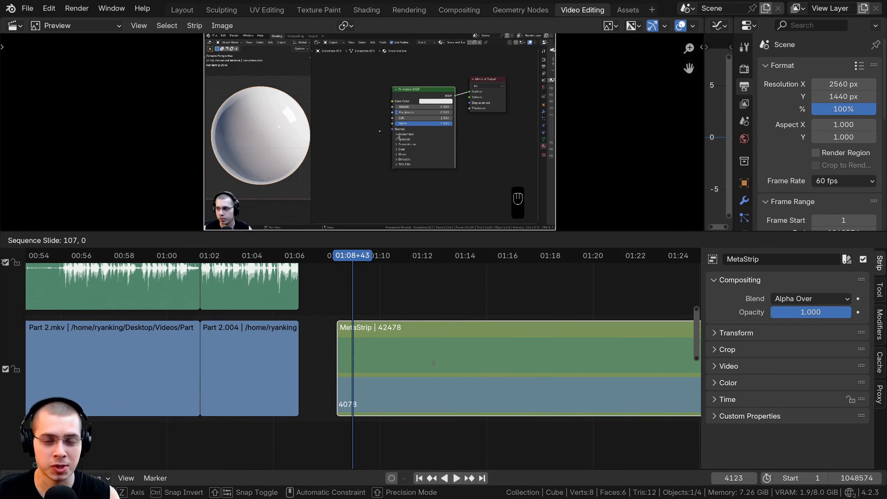
pyautogui.click(365, 354)
pyautogui.moveTo(458, 356); pyautogui.dragTo(477, 370, button='middle')
pyautogui.keyDown('ctrl'); pyautogui.moveTo(455, 337); pyautogui.dragTo(445, 365, button='middle'); pyautogui.keyUp('ctrl')
pyautogui.moveTo(444, 366); pyautogui.dragTo(332, 338, button='middle')
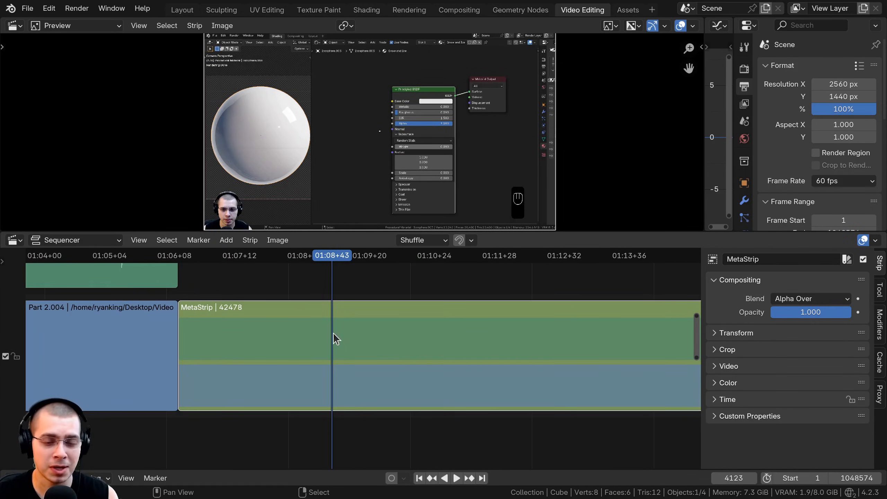
pyautogui.moveTo(467, 346); pyautogui.dragTo(408, 348, button='middle')
pyautogui.scroll(-2, 450, 348)
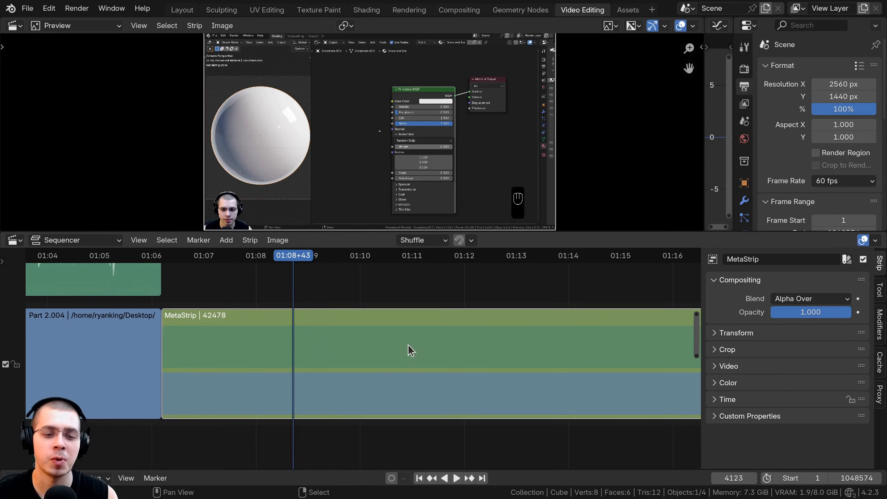
# Move the meta strip up into the same channel as the preceding audio strips.
pyautogui.click(510, 344)
pyautogui.scroll(-3, 510, 345)
pyautogui.keyDown('ctrl'); pyautogui.moveTo(483, 279); pyautogui.dragTo(497, 325, button='middle'); pyautogui.keyUp('ctrl')
pyautogui.moveTo(498, 325); pyautogui.dragTo(340, 387, button='middle')
pyautogui.press('g')
pyautogui.click(339, 345)
pyautogui.click(300, 329)
pyautogui.moveTo(265, 324)
pyautogui.keyDown('ctrl'); pyautogui.mouseDown(button='middle')
pyautogui.moveTo(281, 317)
pyautogui.moveTo(275, 311)
pyautogui.mouseUp(button='middle'); pyautogui.keyUp('ctrl')
pyautogui.moveTo(312, 366); pyautogui.dragTo(337, 349, button='middle')
# Open the meta strip's contents and play to the silent stretch of the waveform, stopping at 01:12+34.
pyautogui.scroll(2, 341, 353)
pyautogui.scroll(1, 344, 347)
pyautogui.scroll(2, 379, 329)
pyautogui.moveTo(393, 301); pyautogui.dragTo(365, 300, button='middle')
pyautogui.scroll(2, 365, 299)
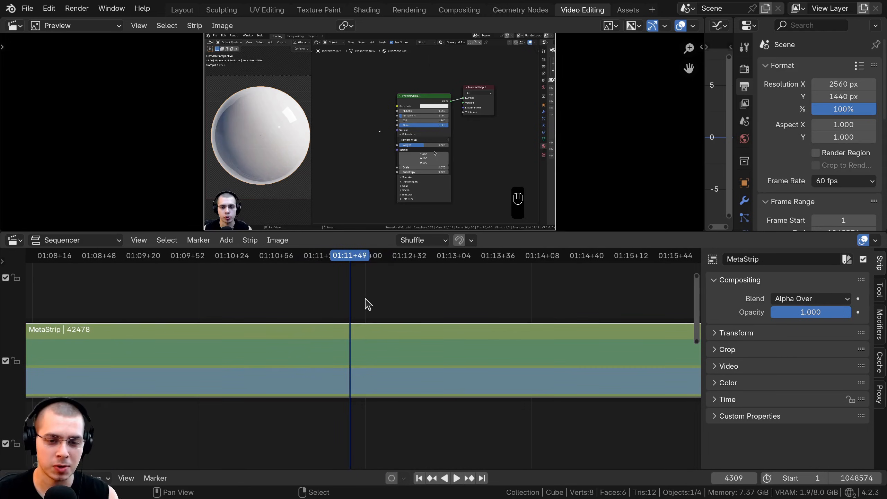
pyautogui.press('Tab')
pyautogui.press('space')
pyautogui.press('space')
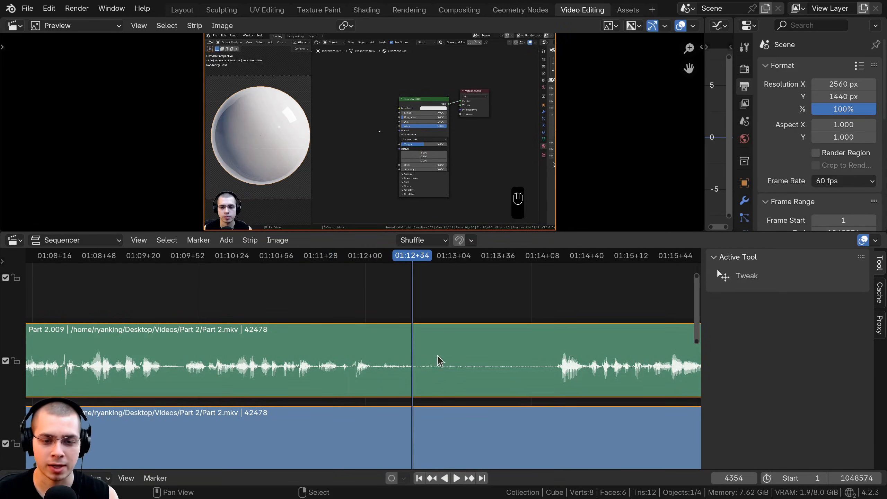
# Leave the meta strip's contents and split the meta strip at 01:12+34.
pyautogui.moveTo(440, 361); pyautogui.dragTo(397, 353, button='middle')
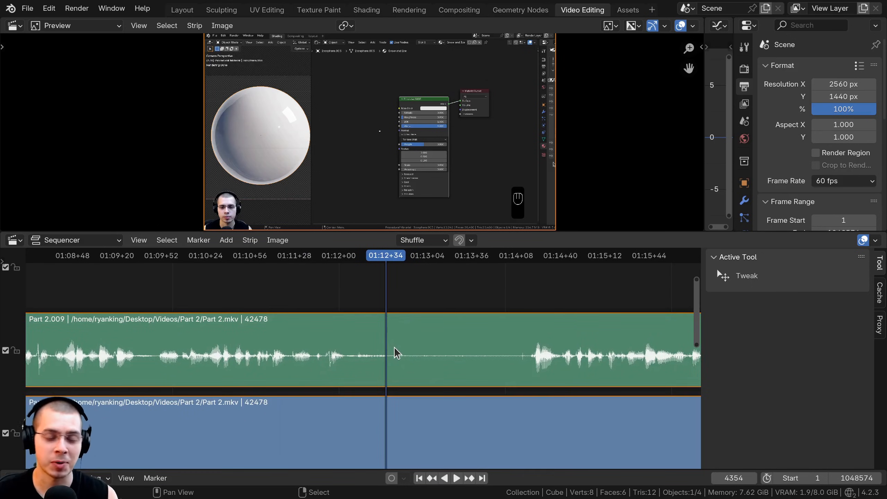
pyautogui.press('Tab')
pyautogui.press('k')
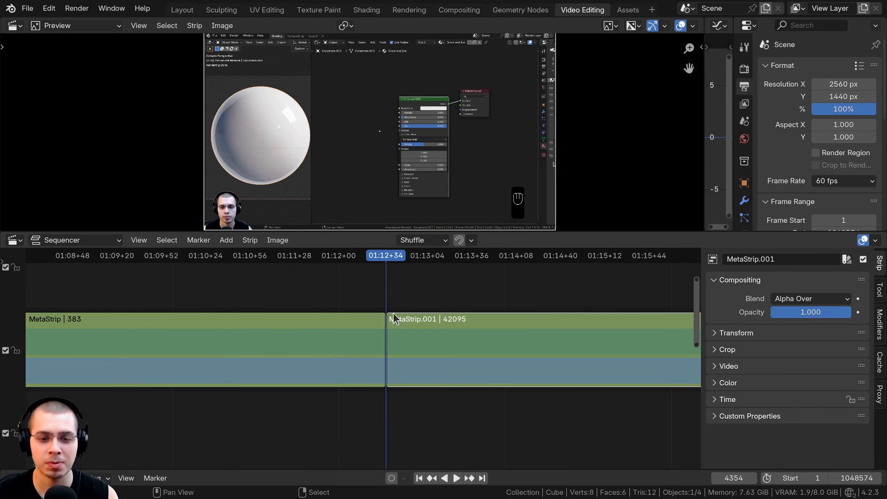
# Using the second meta strip's inner waveform, split it where speech resumes at 01:14+18 and delete the silent piece.
pyautogui.press('Tab')
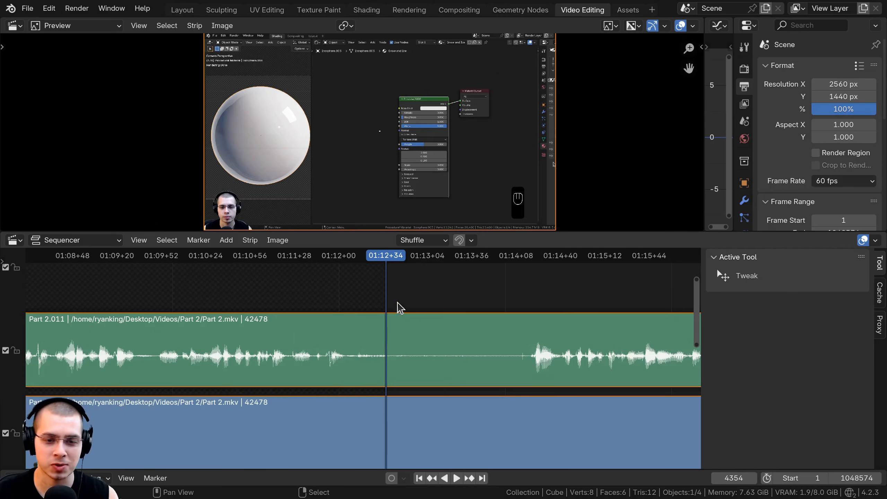
pyautogui.press('space')
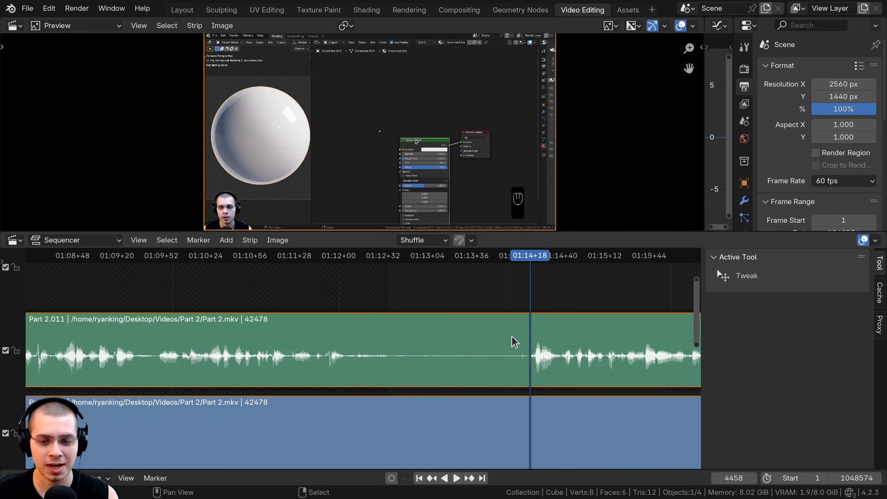
pyautogui.press('Tab')
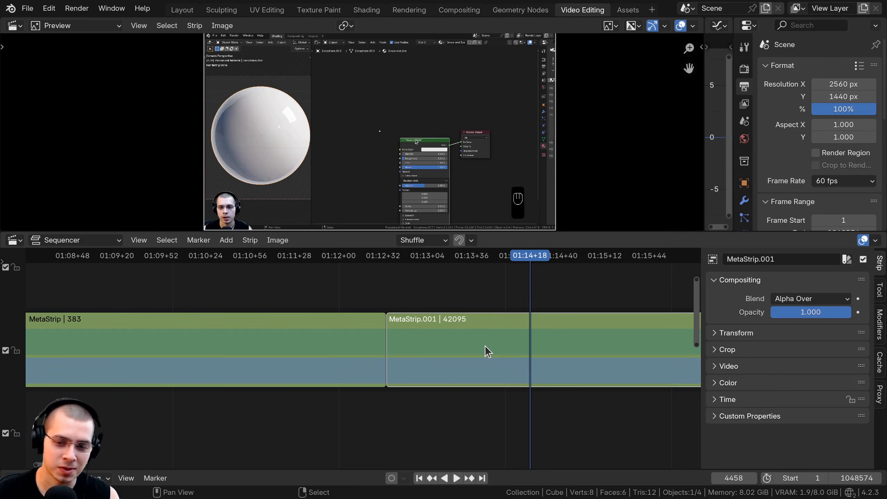
pyautogui.press('k')
pyautogui.press('x')
# Slide the remaining meta strip against the end of the first meta strip to close the gap.
pyautogui.press('g')
pyautogui.click(365, 331)
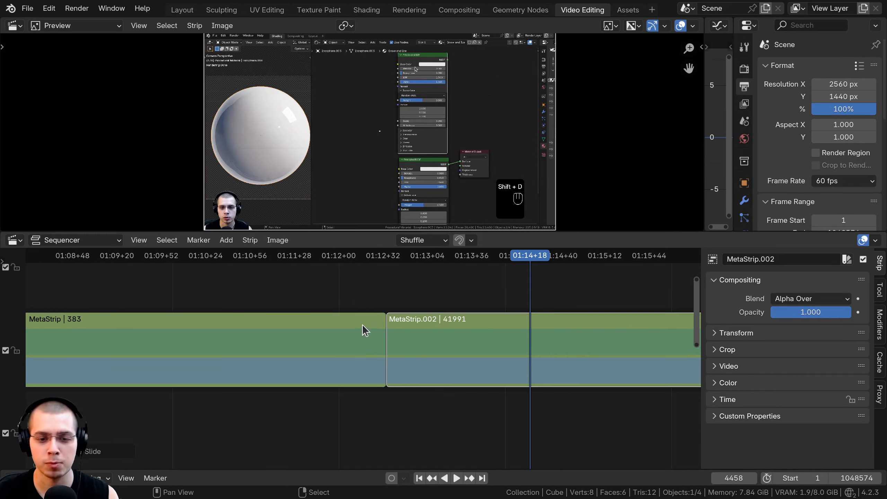
pyautogui.click(362, 320)
# Play the timeline past the joined meta strips to review the cut.
pyautogui.press('space')
pyautogui.moveTo(409, 305); pyautogui.dragTo(415, 311, button='middle')
pyautogui.scroll(-5, 416, 311)
pyautogui.press('space')
pyautogui.click(370, 300)
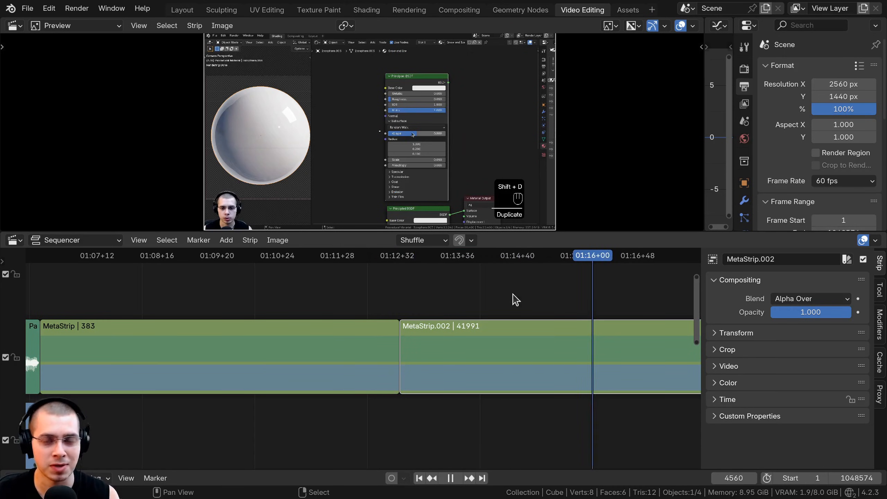
pyautogui.press('space')
pyautogui.moveTo(470, 296); pyautogui.dragTo(343, 296)
pyautogui.moveTo(349, 308); pyautogui.dragTo(363, 325, button='middle')
pyautogui.scroll(-2, 364, 325)
# Inspect the last meta strip's inner waveform around 01:15+00 for the next pause, and return to the main timeline.
pyautogui.press('Tab')
pyautogui.moveTo(468, 338); pyautogui.dragTo(350, 333, button='middle')
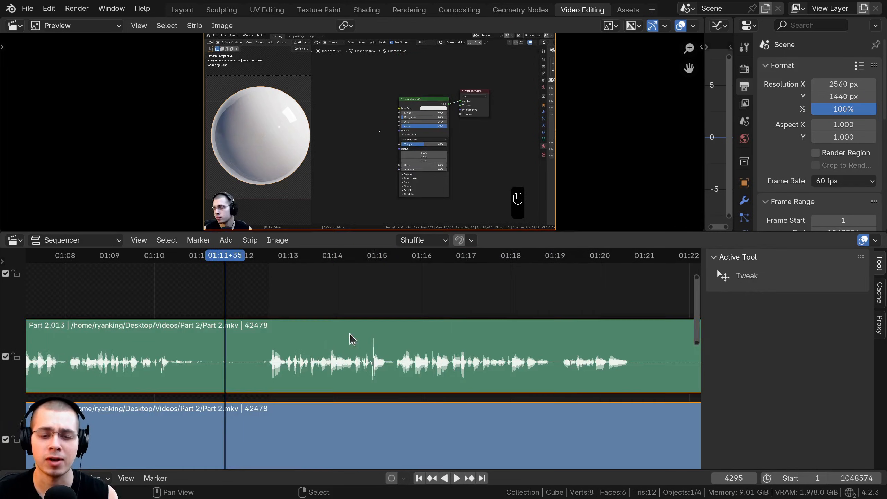
pyautogui.scroll(6, 381, 335)
pyautogui.click(415, 334)
pyautogui.press('space')
pyautogui.click(413, 342)
pyautogui.press('Tab')
pyautogui.press('Escape')
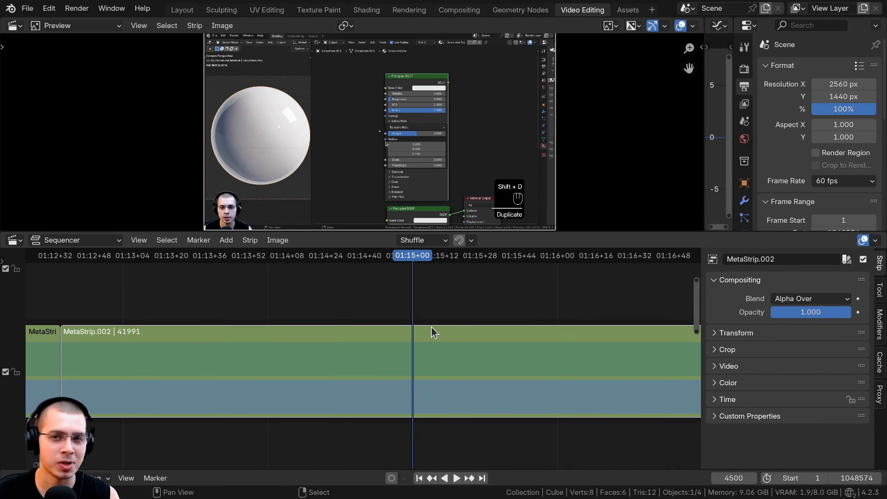
# Locate the next pause in the meta strip's waveform at 01:15+10 and split the meta strip there.
pyautogui.press('Tab')
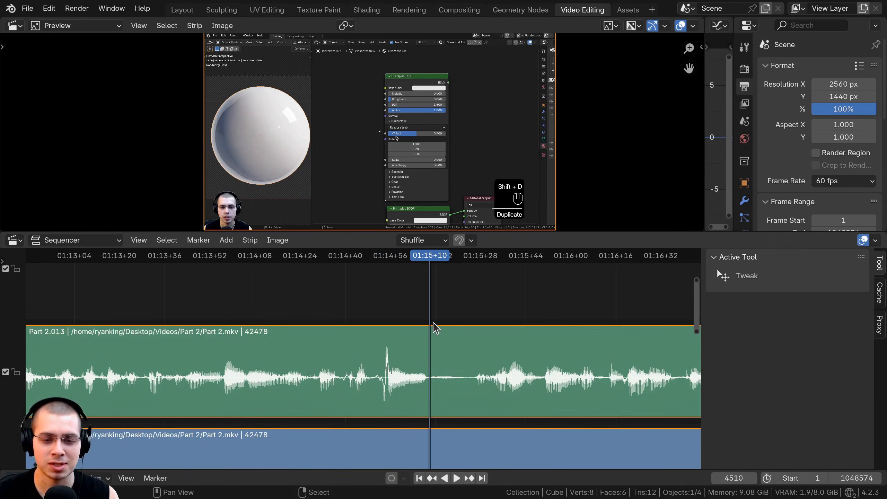
pyautogui.press('Tab')
pyautogui.press('k')
pyautogui.press('Tab')
pyautogui.moveTo(458, 357); pyautogui.dragTo(472, 355)
pyautogui.press('Tab')
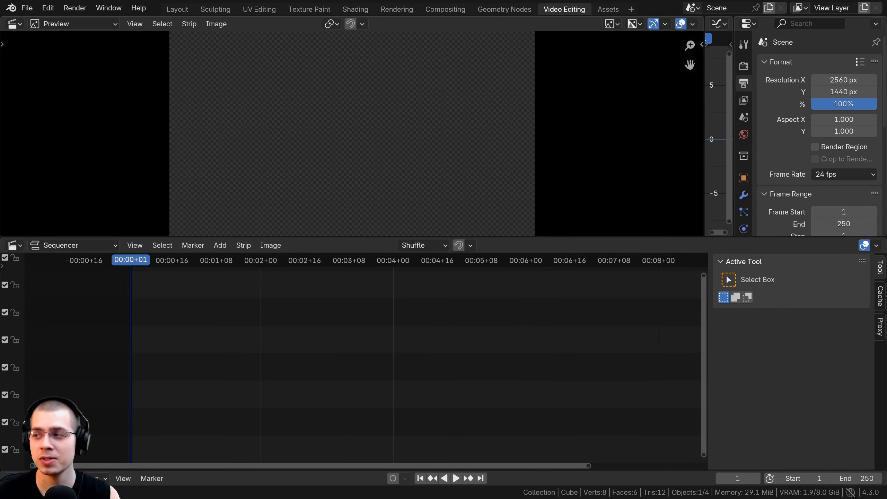
# Switch to Blender 4.3 and add Part 2.mkv to the empty sequencer, with its video and sound strips starting at 00:00+16.
pyautogui.moveTo(846, 156); pyautogui.dragTo(178, 367)
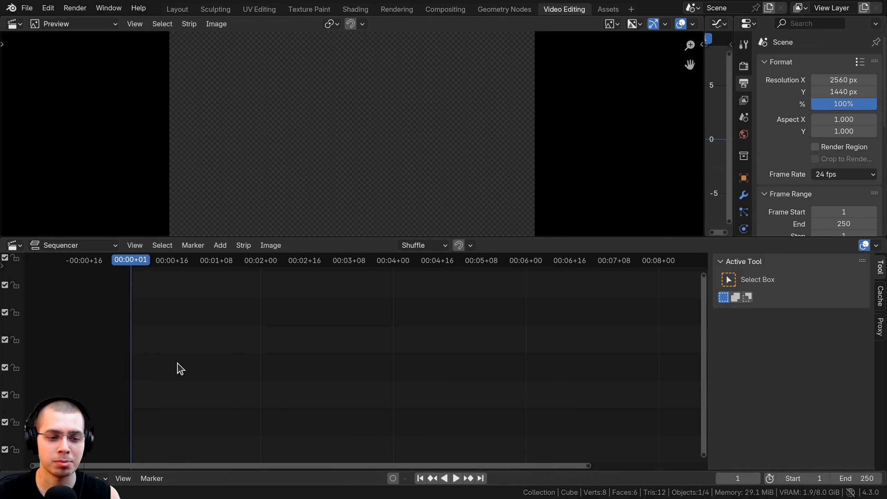
pyautogui.moveTo(179, 366); pyautogui.dragTo(337, 361, button='middle')
pyautogui.keyDown('ctrl'); pyautogui.moveTo(338, 361); pyautogui.dragTo(307, 325, button='middle'); pyautogui.keyUp('ctrl')
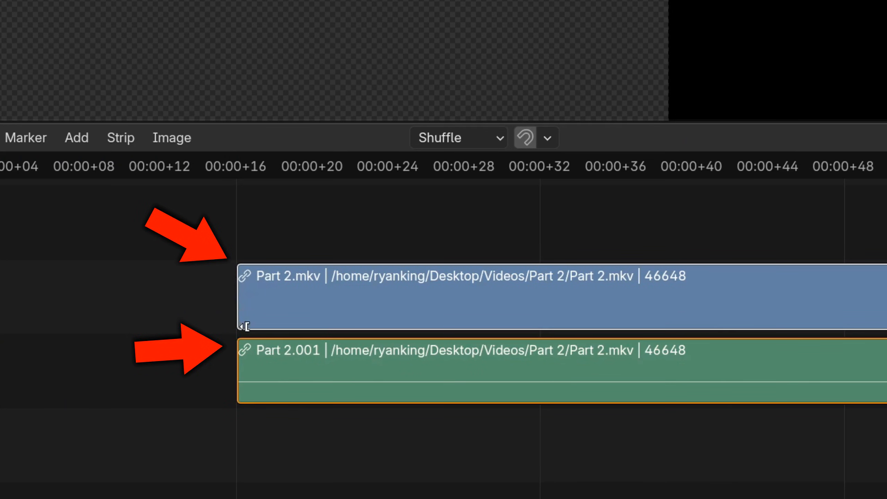
pyautogui.scroll(-4, 279, 327)
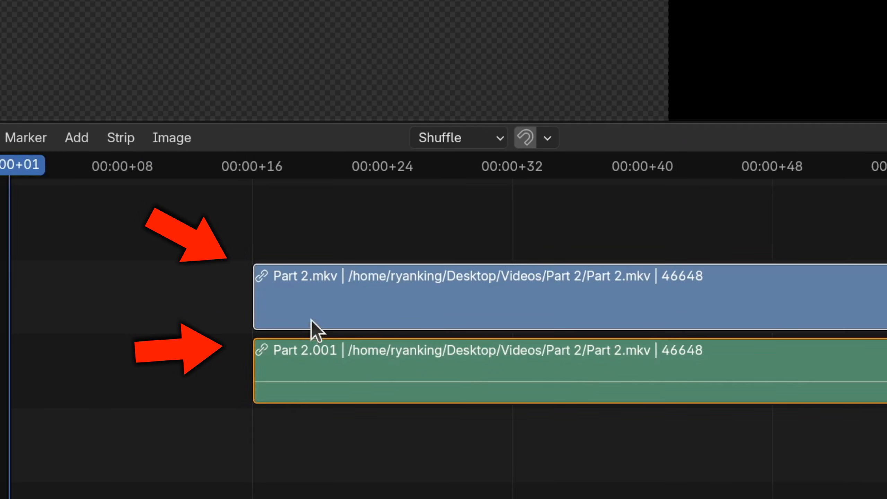
pyautogui.click(270, 316)
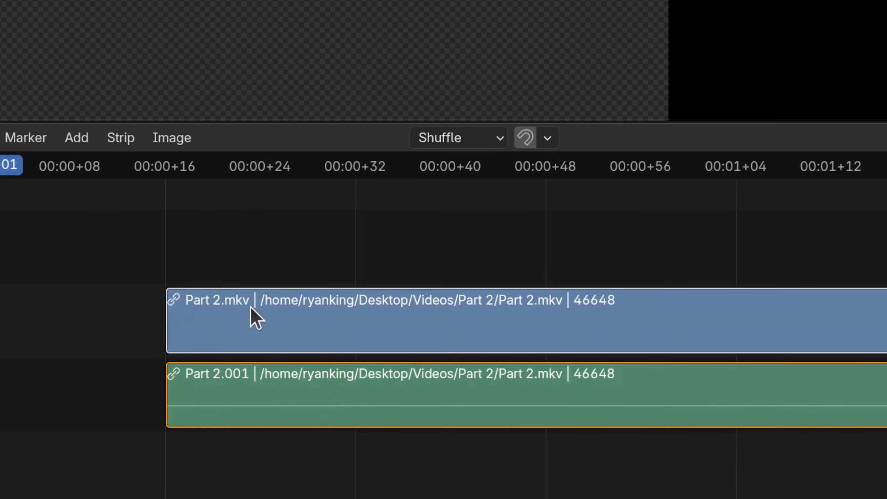
# Slide the connected Part 2 video and sound strips together along the timeline.
pyautogui.click(415, 413)
pyautogui.moveTo(370, 315); pyautogui.dragTo(438, 295)
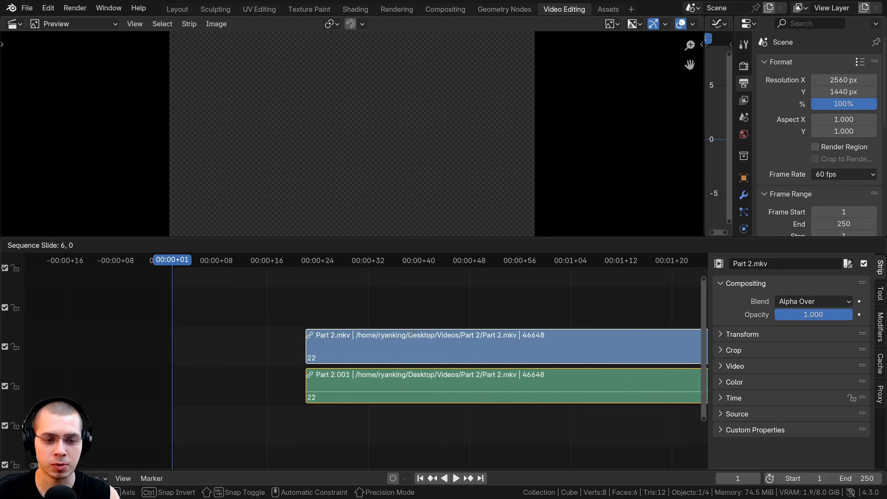
pyautogui.moveTo(412, 333); pyautogui.dragTo(370, 332)
# Find where speech begins after the opening silence and split the connected video and sound strips at 00:15+49.
pyautogui.press('space')
pyautogui.press('space')
pyautogui.keyDown('ctrl'); pyautogui.moveTo(551, 342); pyautogui.dragTo(390, 332, button='middle'); pyautogui.keyUp('ctrl')
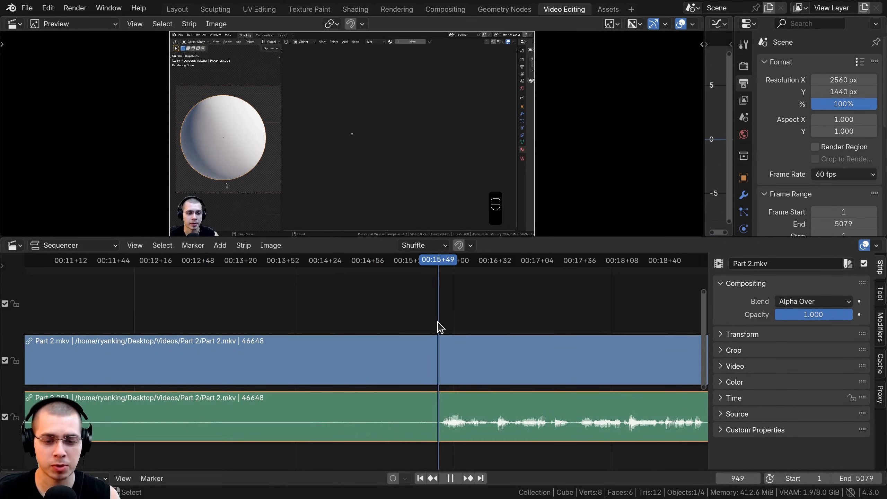
pyautogui.press('space')
pyautogui.moveTo(421, 414); pyautogui.dragTo(349, 360, button='middle')
pyautogui.press('k')
pyautogui.scroll(-4, 374, 329)
pyautogui.moveTo(379, 297); pyautogui.dragTo(304, 311, button='middle')
pyautogui.scroll(-1, 324, 294)
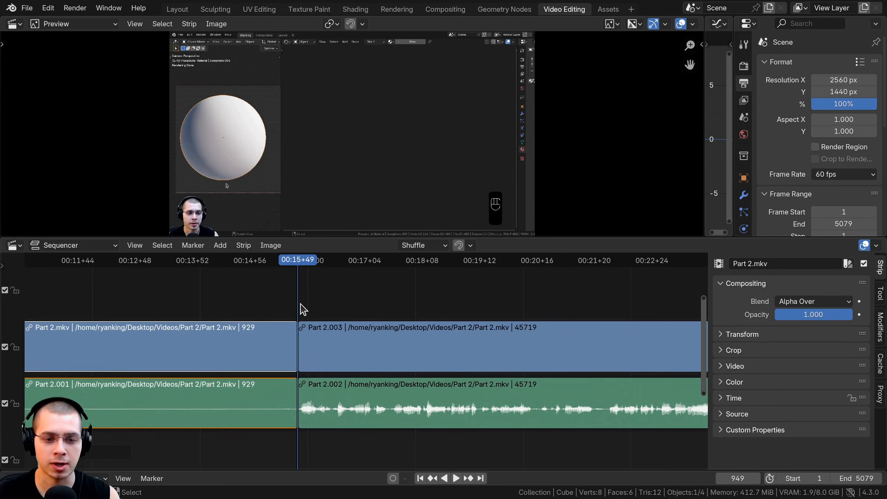
# Play on to the end of the spoken section and split the connected strips at 00:24+49.
pyautogui.click(300, 303)
pyautogui.click(494, 303)
pyautogui.moveTo(495, 303); pyautogui.dragTo(297, 304, button='middle')
pyautogui.scroll(-2, 297, 303)
pyautogui.click(408, 313)
pyautogui.moveTo(376, 313); pyautogui.dragTo(260, 301, button='middle')
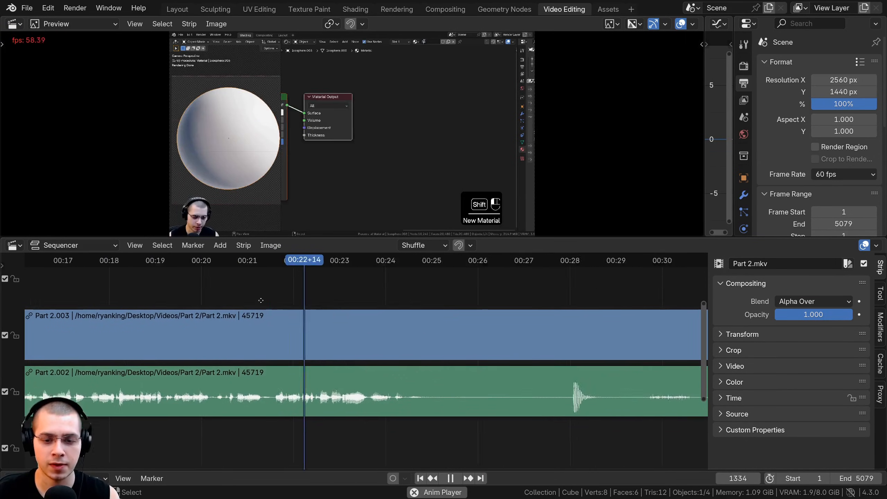
pyautogui.scroll(5, 260, 301)
pyautogui.click(364, 347)
pyautogui.press('space')
pyautogui.click(363, 333)
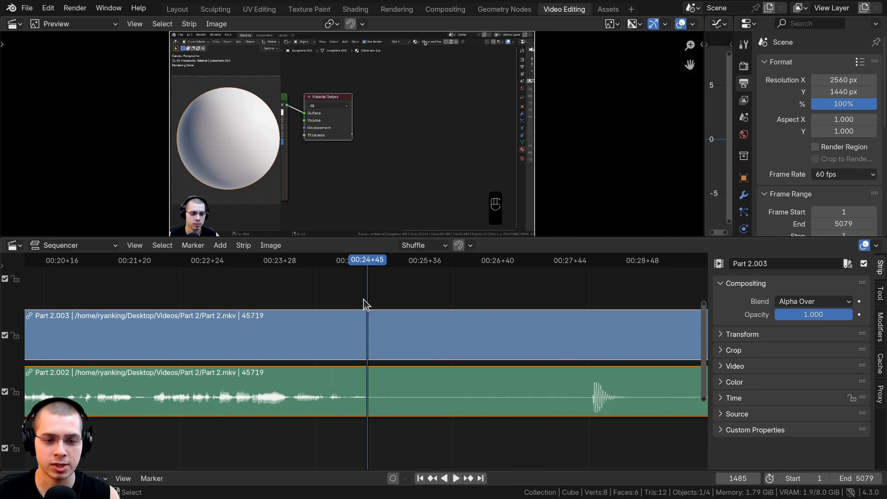
pyautogui.press('space')
pyautogui.press('k')
# Slide the connected strips after the cut about 38 frames later and split them at 00:26+28.
pyautogui.press('g')
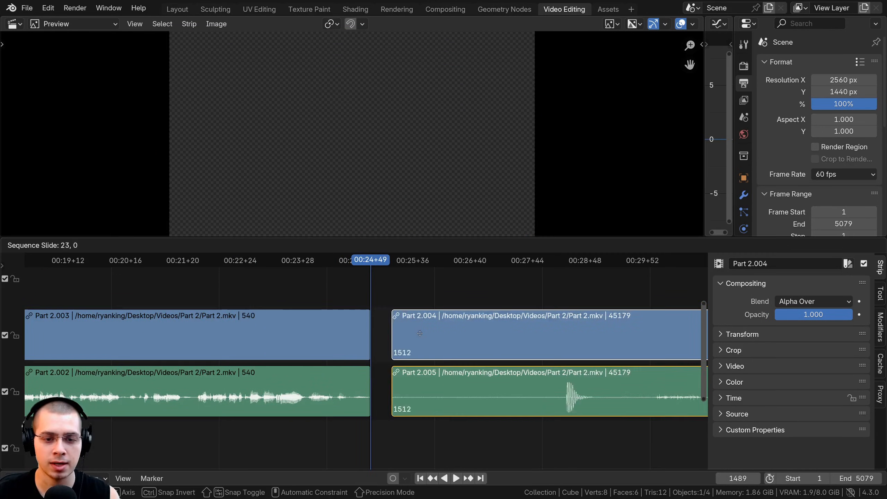
pyautogui.click(422, 339)
pyautogui.scroll(-1, 423, 339)
pyautogui.scroll(3, 440, 353)
pyautogui.click(500, 313)
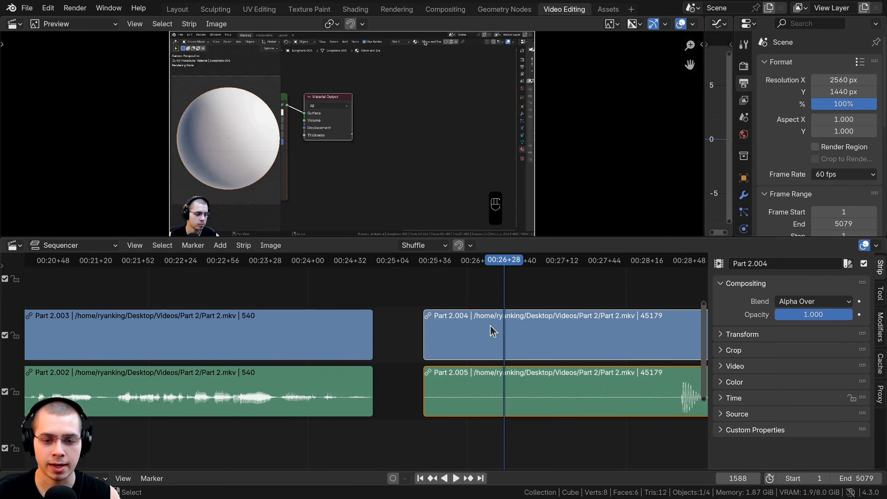
pyautogui.moveTo(491, 329); pyautogui.dragTo(380, 358, button='middle')
pyautogui.press('Escape')
pyautogui.press('k')
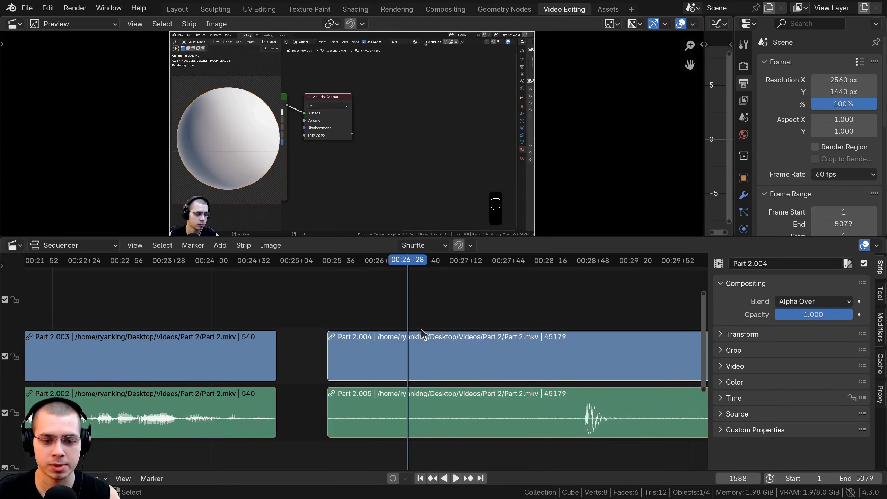
# Try moving and deleting the connected strip pair after 00:26+28, and undo the deletion.
pyautogui.click(431, 419)
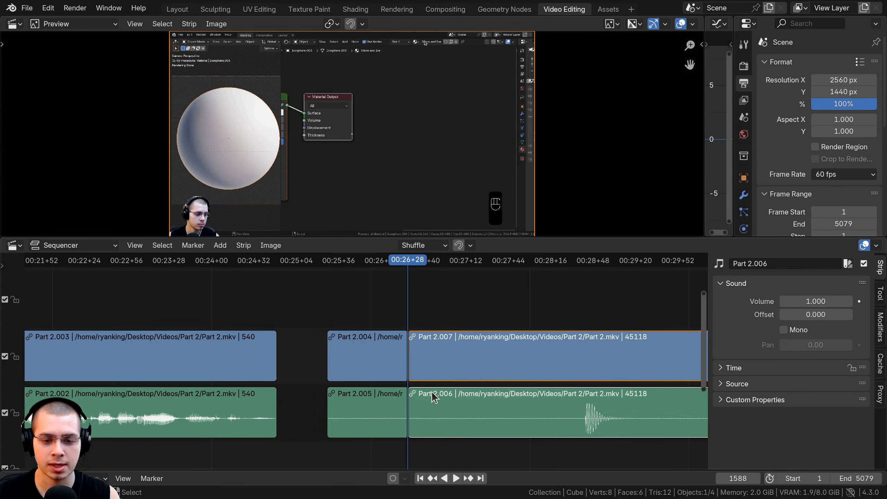
pyautogui.click(441, 361)
pyautogui.moveTo(465, 358); pyautogui.dragTo(412, 352, button='middle')
pyautogui.press('g')
pyautogui.rightClick(397, 347)
pyautogui.press('x')
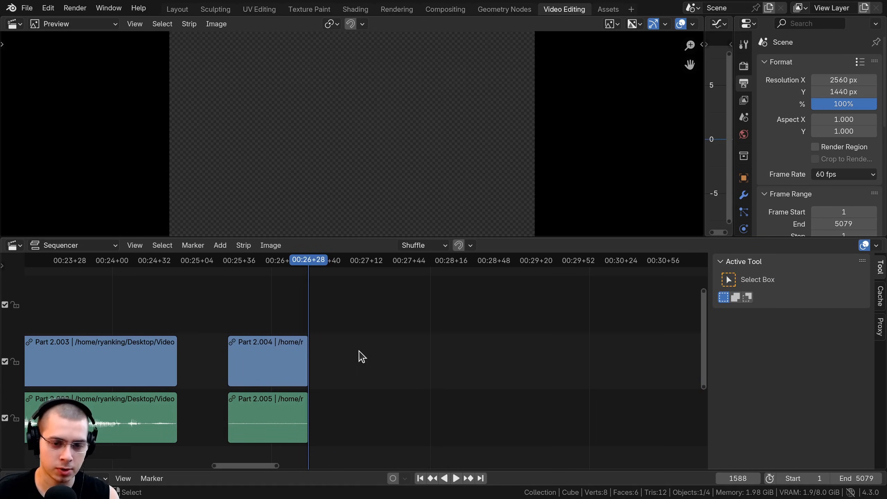
pyautogui.hotkey('ctrl', 'z')
pyautogui.press('g')
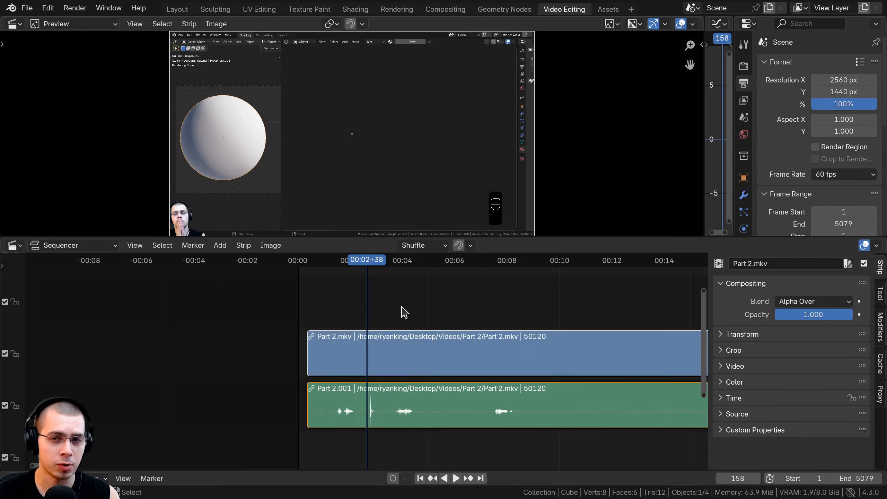
# Disconnect the Part 2 video and sound strips, test moving the sound strip alone, and delete it.
pyautogui.moveTo(387, 303); pyautogui.dragTo(385, 302, button='middle')
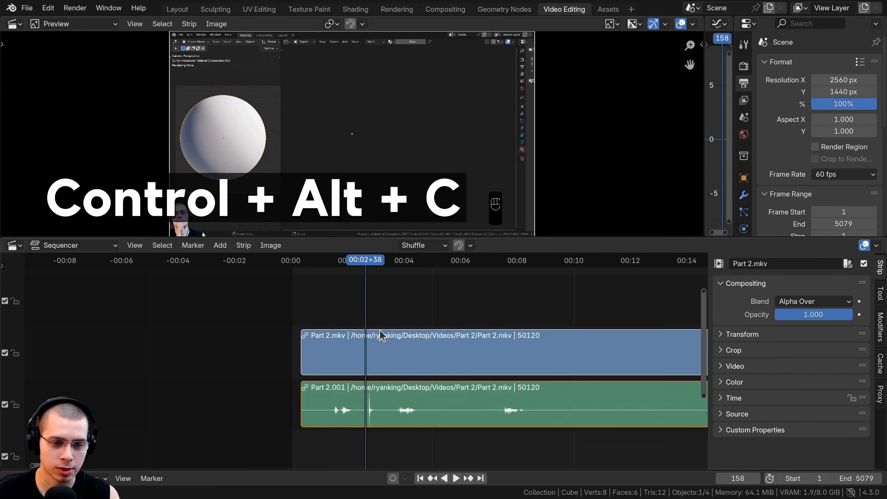
pyautogui.scroll(1, 380, 332)
pyautogui.click(340, 404)
pyautogui.press('g')
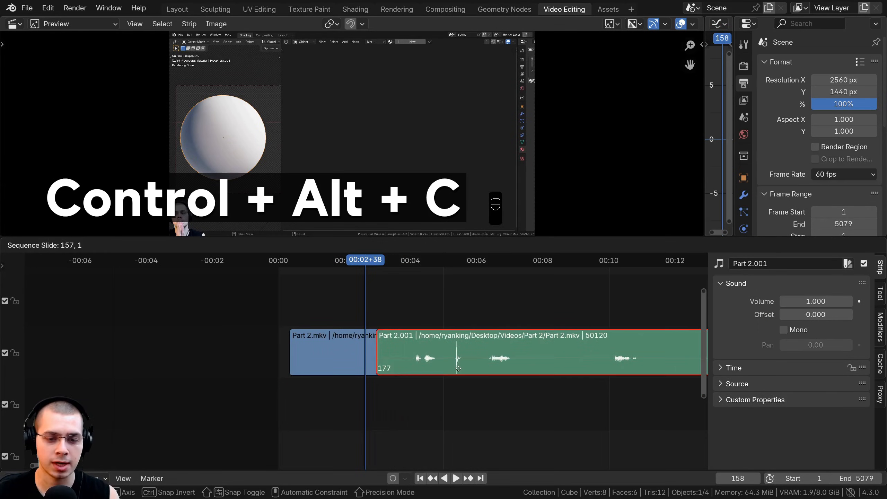
pyautogui.rightClick(443, 367)
pyautogui.press('x')
# Add the audio file Part 2.flac as a sound strip above Part 2.mkv, aligned with the video's start.
pyautogui.moveTo(365, 285); pyautogui.dragTo(382, 303, button='middle')
pyautogui.scroll(1, 382, 303)
pyautogui.keyDown('shift'); pyautogui.moveTo(333, 309); pyautogui.dragTo(315, 316, button='right'); pyautogui.keyUp('shift')
pyautogui.scroll(4, 314, 339)
pyautogui.keyDown('shift'); pyautogui.moveTo(294, 344); pyautogui.dragTo(279, 346, button='right'); pyautogui.keyUp('shift')
pyautogui.moveTo(280, 346); pyautogui.dragTo(355, 326, button='middle')
pyautogui.scroll(5, 355, 328)
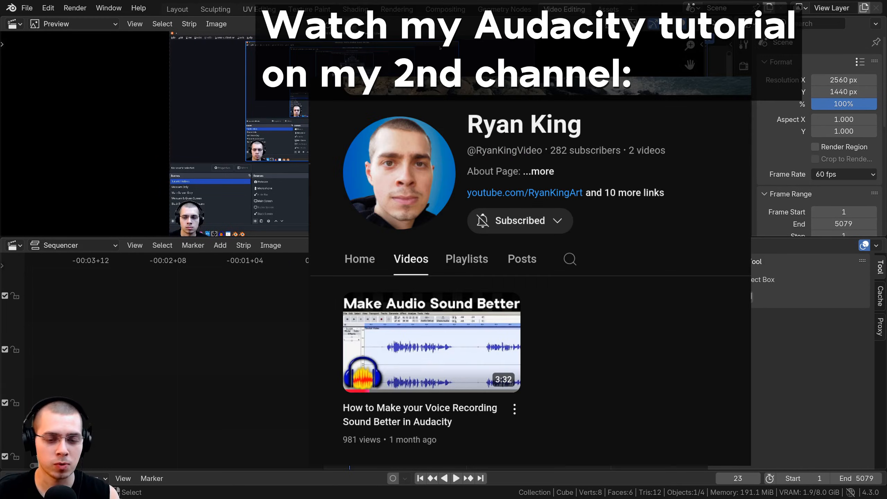
pyautogui.click(458, 359)
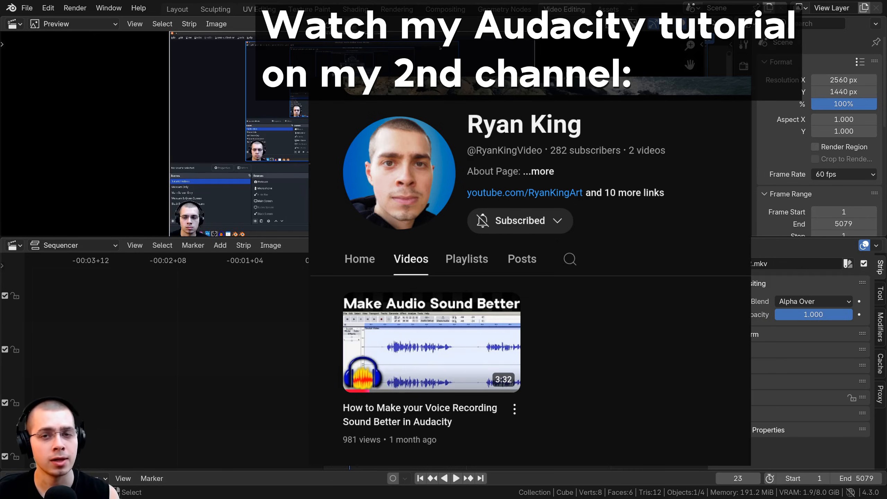
pyautogui.moveTo(440, 350); pyautogui.dragTo(447, 360, button='middle')
pyautogui.scroll(1, 446, 360)
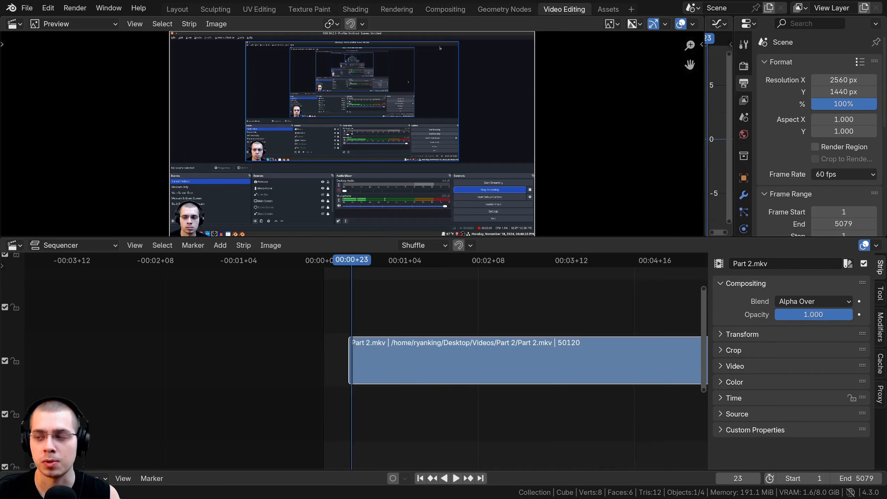
pyautogui.moveTo(721, 248); pyautogui.dragTo(331, 331)
pyautogui.scroll(4, 375, 341)
pyautogui.scroll(-8, 441, 333)
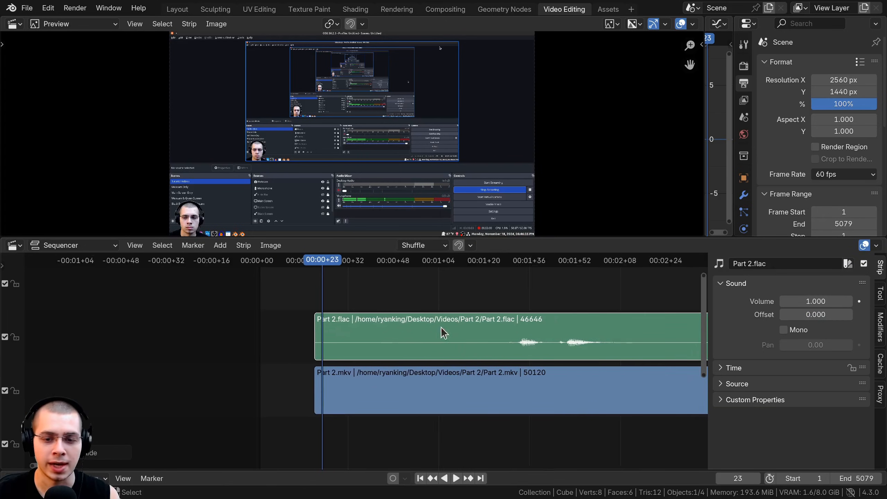
# Try sliding the unconnected audio and video strips separately, and undo the moves.
pyautogui.moveTo(450, 335); pyautogui.dragTo(259, 324, button='middle')
pyautogui.scroll(-4, 346, 382)
pyautogui.moveTo(370, 381); pyautogui.dragTo(422, 378)
pyautogui.hotkey('ctrl', 'z')
pyautogui.hotkey('ctrl', 'z')
pyautogui.moveTo(377, 328); pyautogui.dragTo(429, 331)
pyautogui.hotkey('ctrl', 'z')
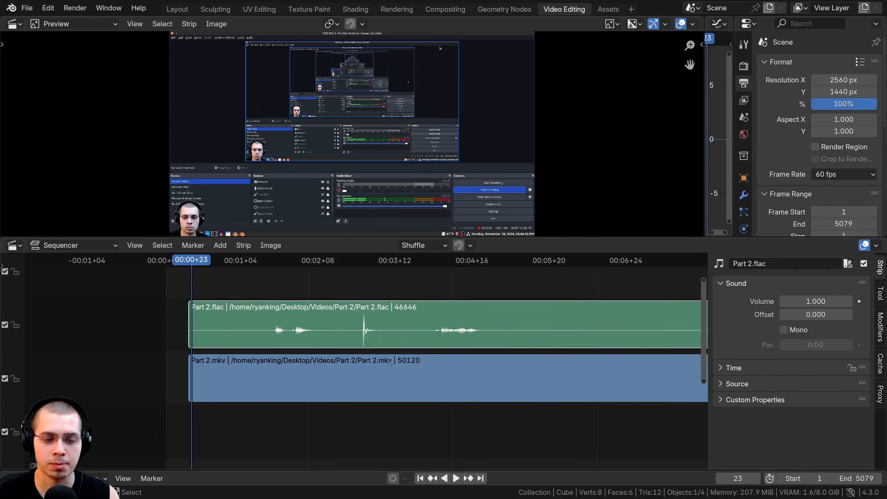
# Select both the Part 2.mkv and Part 2.flac strips and connect them to each other.
pyautogui.scroll(5, 300, 331)
pyautogui.moveTo(301, 331); pyautogui.dragTo(411, 347, button='middle')
pyautogui.click(328, 396)
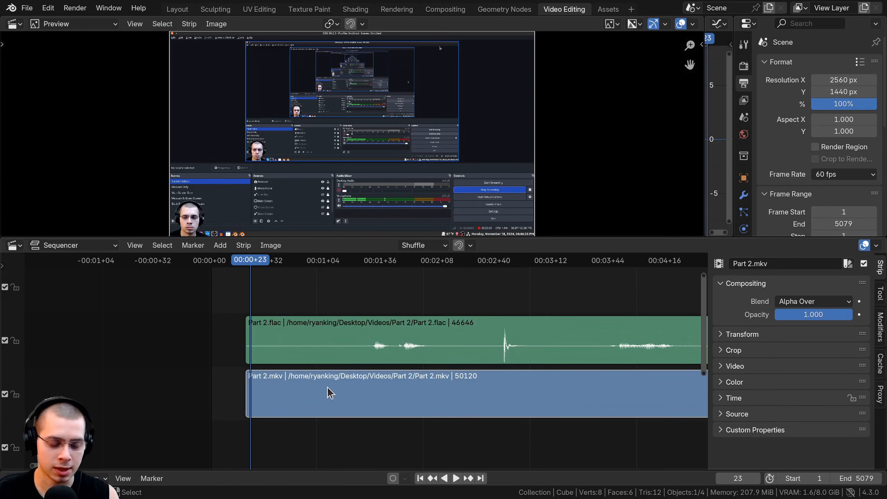
pyautogui.keyDown('shift'); pyautogui.click(332, 341); pyautogui.keyUp('shift')
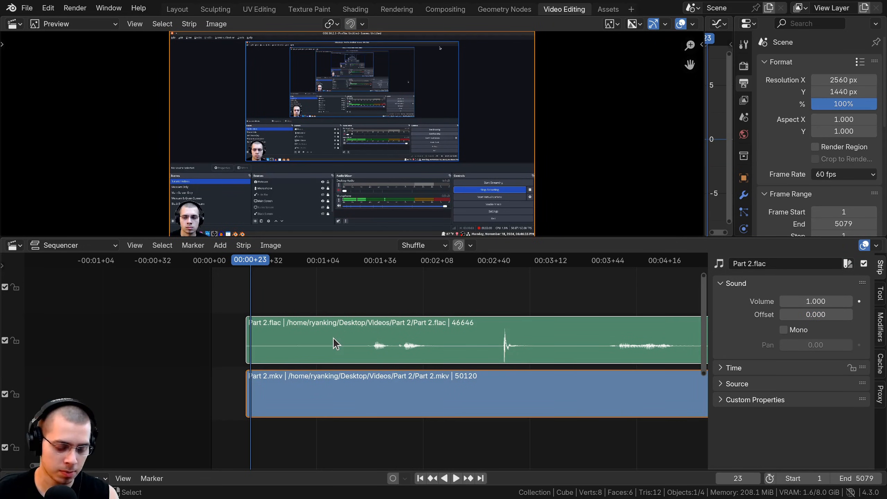
pyautogui.hotkey('ctrl', 'alt', 'c')
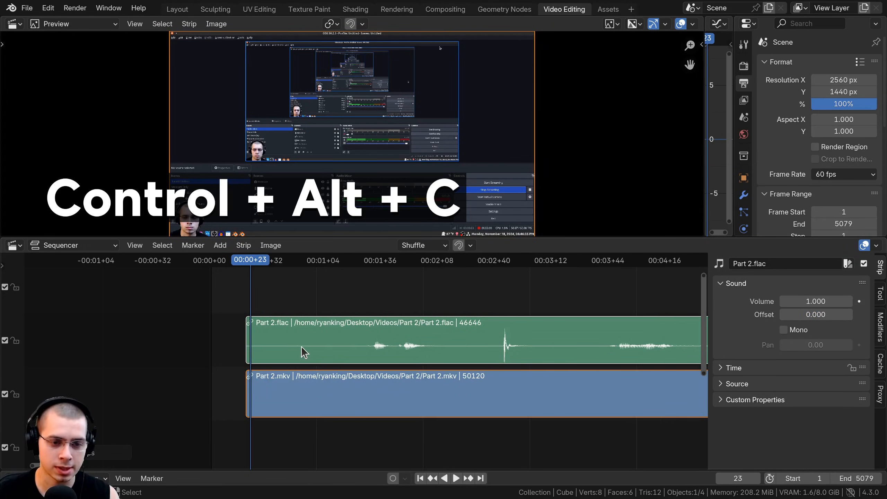
pyautogui.moveTo(233, 338); pyautogui.dragTo(327, 333, button='middle')
pyautogui.scroll(4, 326, 333)
pyautogui.click(386, 301)
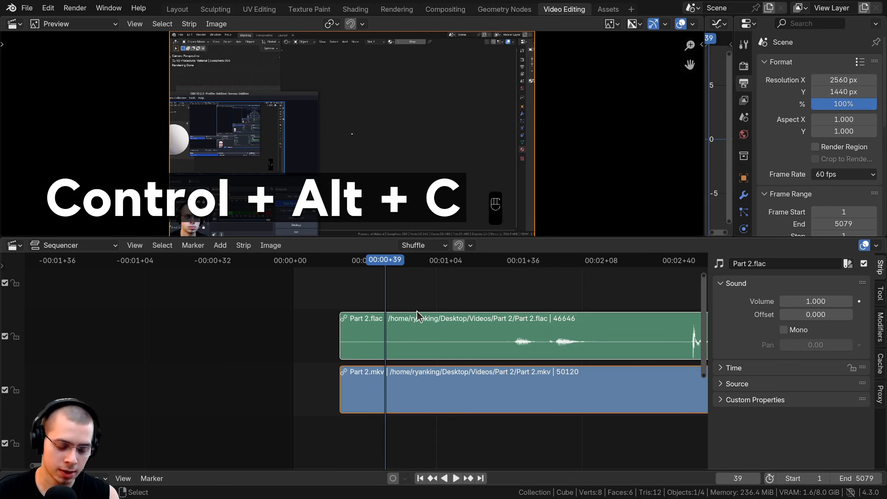
pyautogui.hotkey('alt', 'c')
pyautogui.hotkey('ctrl', 'alt', 'c')
pyautogui.moveTo(351, 303); pyautogui.dragTo(321, 303, button='middle')
# Find where speech starts in the Part 2.flac waveform and split the connected strips at 00:15+48.
pyautogui.moveTo(496, 326); pyautogui.dragTo(301, 335, button='middle')
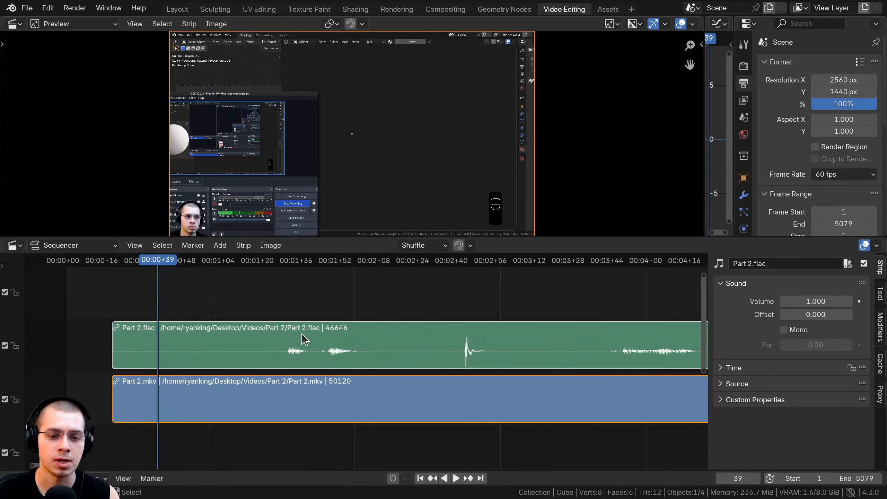
pyautogui.scroll(-5, 301, 335)
pyautogui.press('space')
pyautogui.press('space')
pyautogui.moveTo(653, 310); pyautogui.dragTo(326, 320, button='middle')
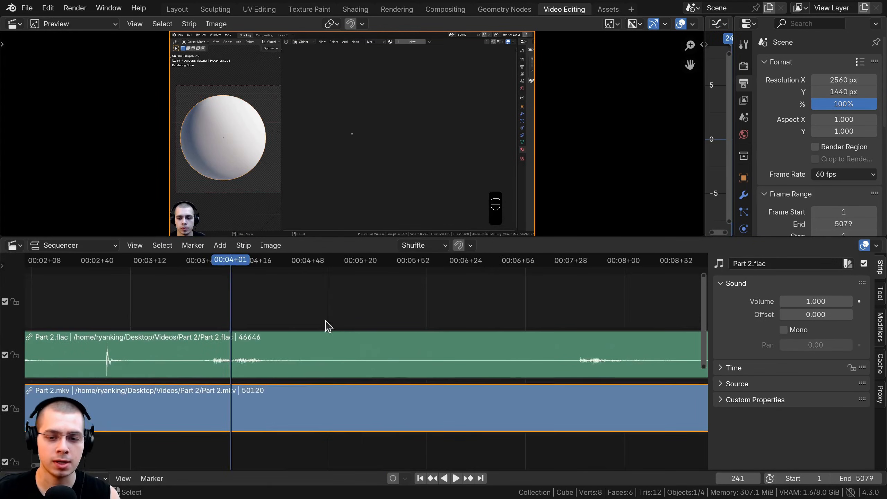
pyautogui.scroll(-8, 326, 323)
pyautogui.moveTo(408, 341); pyautogui.dragTo(162, 346, button='middle')
pyautogui.click(331, 344)
pyautogui.moveTo(576, 345); pyautogui.dragTo(362, 373, button='middle')
pyautogui.scroll(7, 374, 343)
pyautogui.click(326, 339)
pyautogui.scroll(-2, 322, 335)
pyautogui.press('g')
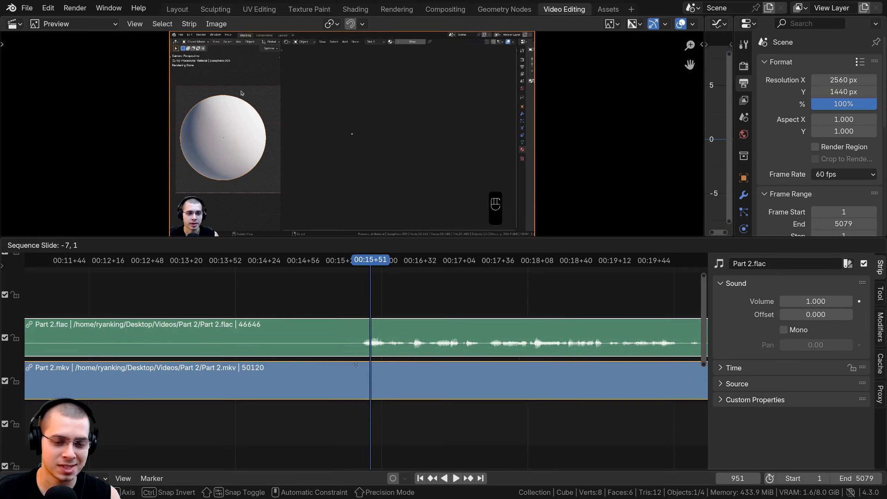
pyautogui.rightClick(366, 345)
pyautogui.press('k')
# Find the pause after the first spoken section and split the connected strips at 00:24+50.
pyautogui.scroll(-7, 429, 366)
pyautogui.moveTo(544, 372); pyautogui.dragTo(329, 369, button='middle')
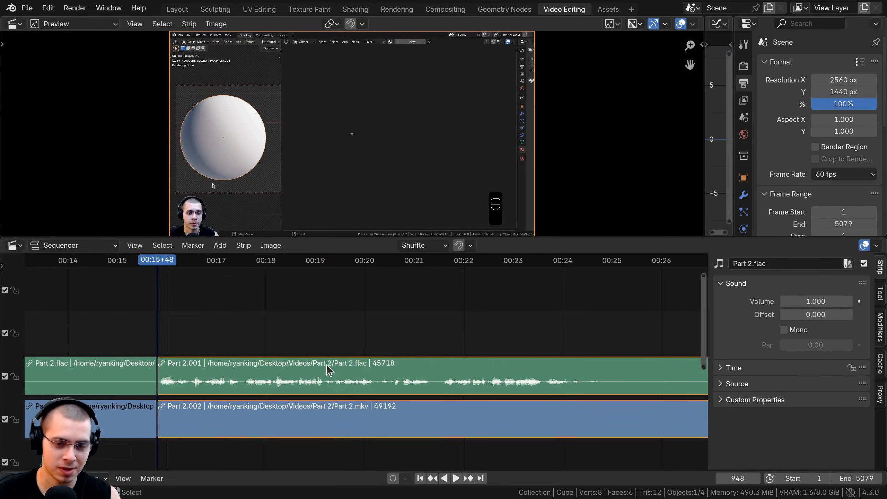
pyautogui.click(470, 344)
pyautogui.moveTo(444, 345); pyautogui.dragTo(267, 337, button='middle')
pyautogui.click(262, 336)
pyautogui.press('space')
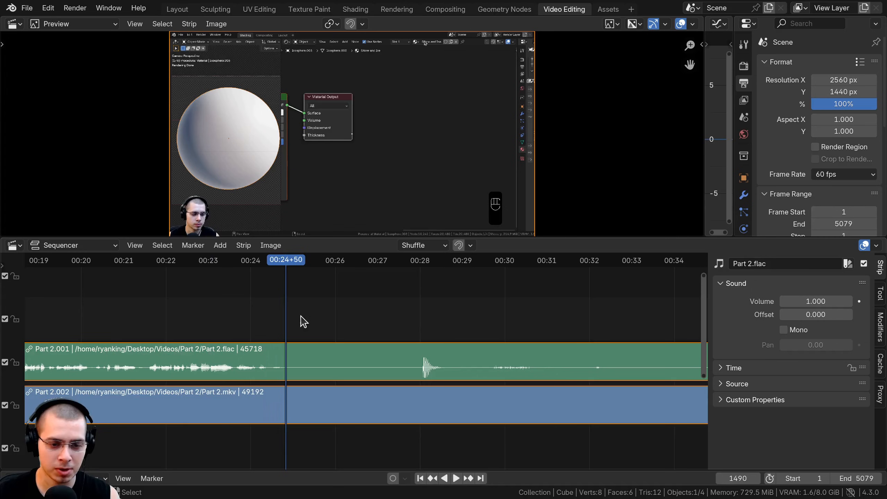
pyautogui.press('k')
# Find where speech resumes in the waveform and split the connected strips at around 00:55.
pyautogui.press('space')
pyautogui.click(610, 326)
pyautogui.moveTo(610, 327); pyautogui.dragTo(280, 327, button='middle')
pyautogui.click(543, 328)
pyautogui.press('space')
pyautogui.moveTo(524, 322); pyautogui.dragTo(184, 299, button='middle')
pyautogui.scroll(-5, 184, 299)
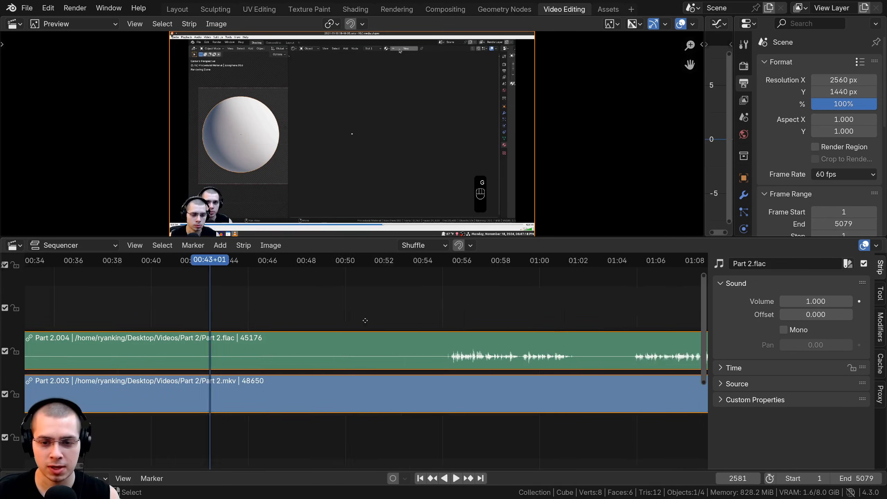
pyautogui.scroll(2, 365, 321)
pyautogui.click(440, 324)
pyautogui.press('space')
pyautogui.press('k')
# Delete the silent strip pair between the cuts at 00:24+50 and around 00:55.
pyautogui.keyDown('ctrl'); pyautogui.moveTo(330, 368); pyautogui.dragTo(328, 344, button='middle'); pyautogui.keyUp('ctrl')
pyautogui.press('x')
pyautogui.moveTo(590, 330); pyautogui.dragTo(505, 327, button='middle')
pyautogui.scroll(1, 465, 327)
pyautogui.click(454, 328)
pyautogui.moveTo(407, 297); pyautogui.dragTo(231, 327, button='middle')
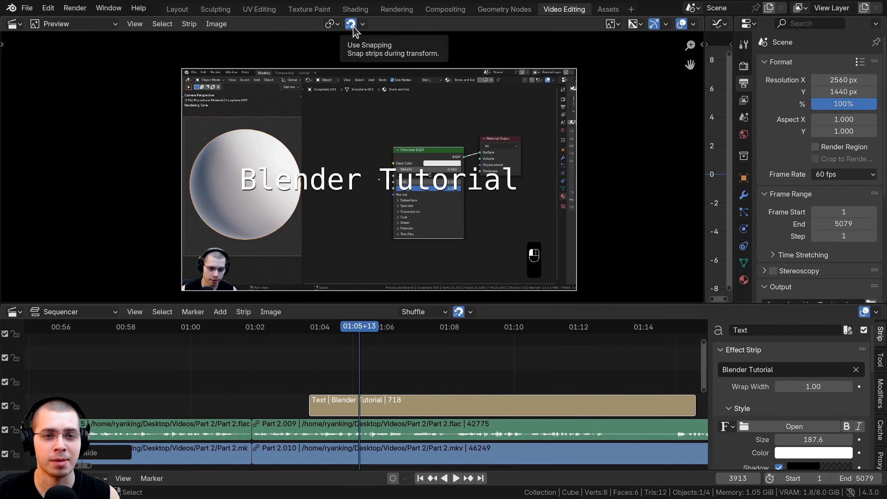
# Check the preview's snapping options and move the Blender Tutorial text vertically, snapping it to the frame's centre.
pyautogui.click(351, 25)
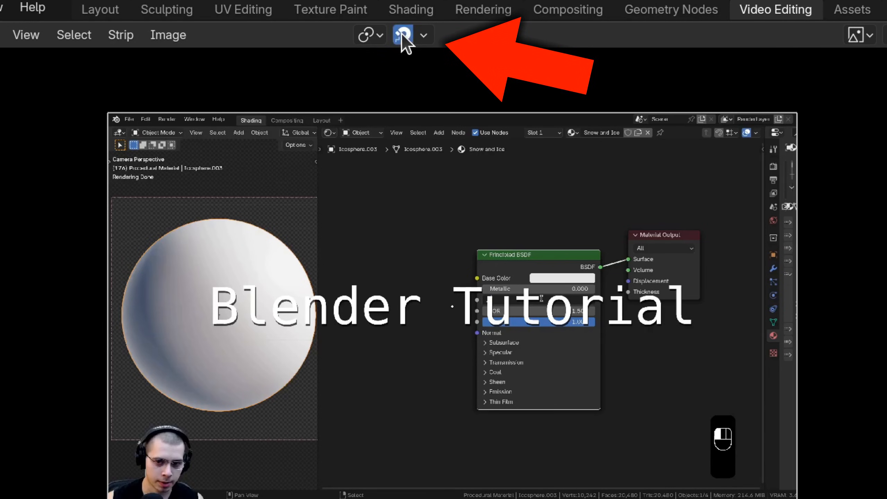
pyautogui.click(420, 36)
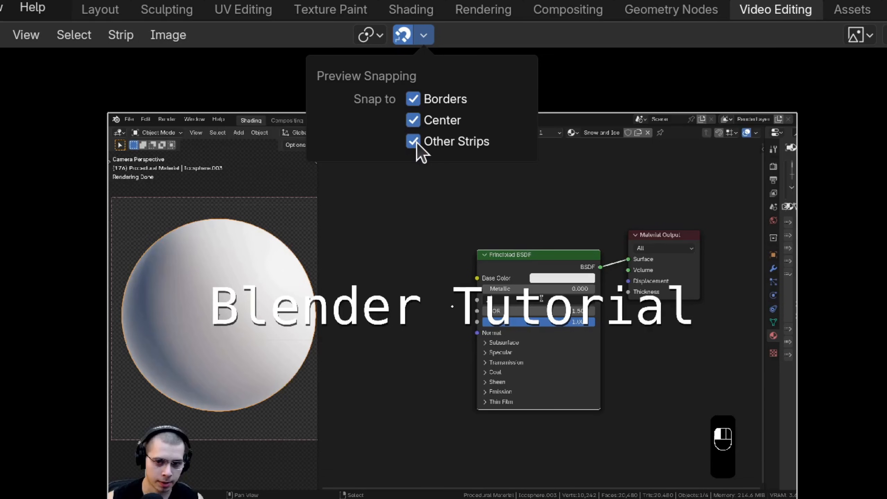
pyautogui.moveTo(308, 341); pyautogui.dragTo(302, 319, button='middle')
pyautogui.press('g')
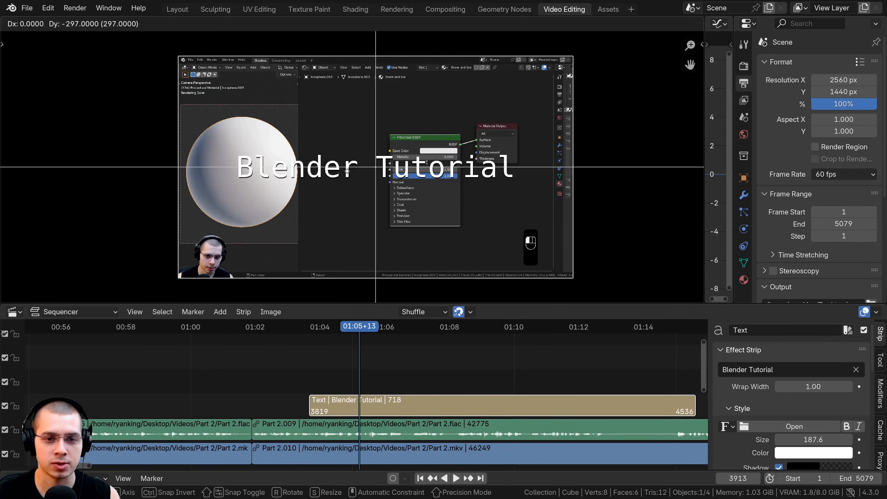
pyautogui.click(347, 172)
# Try moving the Blender Tutorial text freely and along single axes to test snapping against the frame.
pyautogui.press('g')
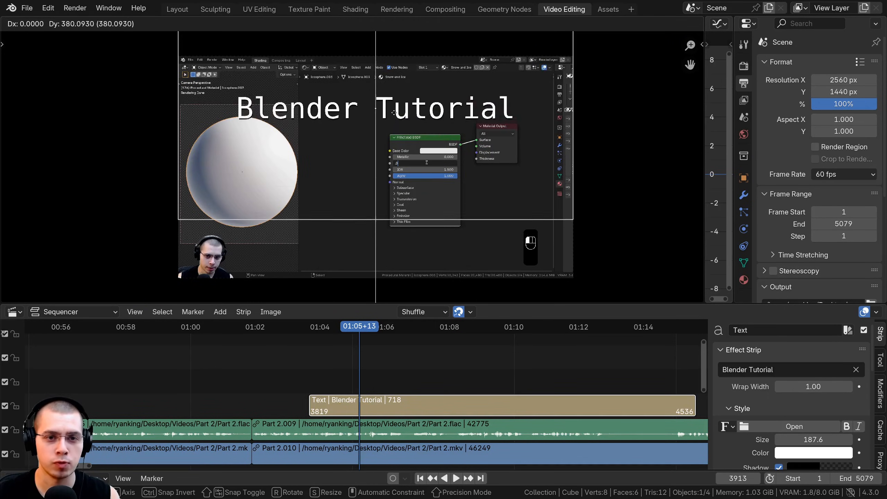
pyautogui.press('y')
pyautogui.press('y')
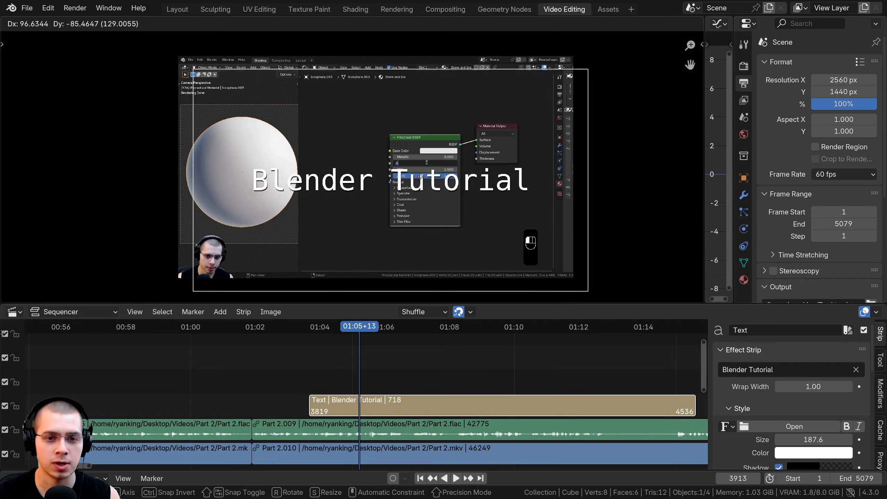
pyautogui.press('x')
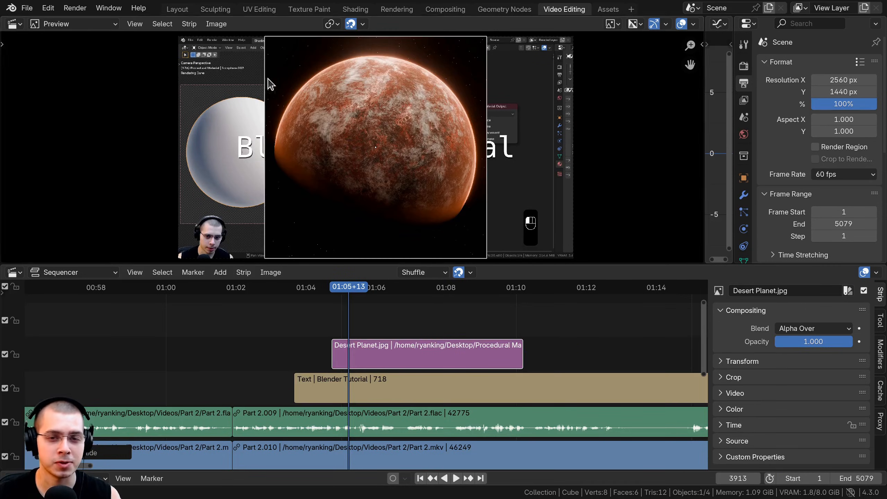
# Scale the Desert Planet image in the preview and move it around, snapping it to the frame's vertical and horizontal centre lines.
pyautogui.press('s')
pyautogui.click(356, 30)
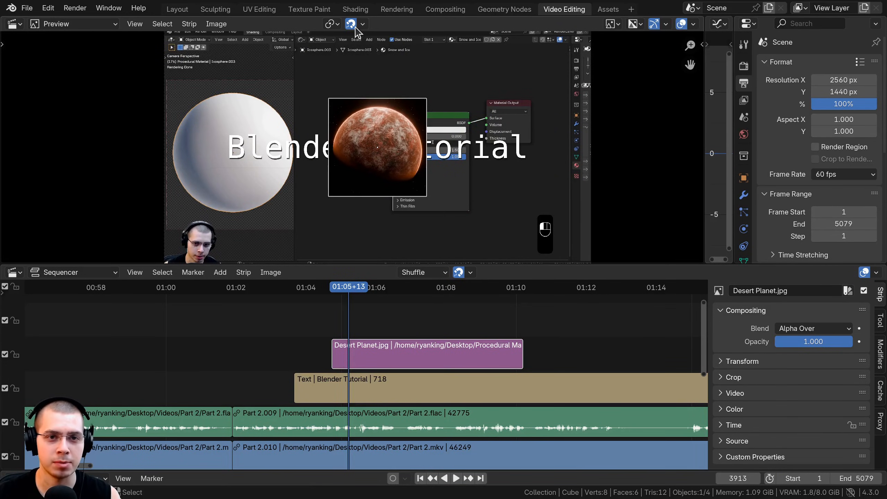
pyautogui.press('g')
pyautogui.press('x')
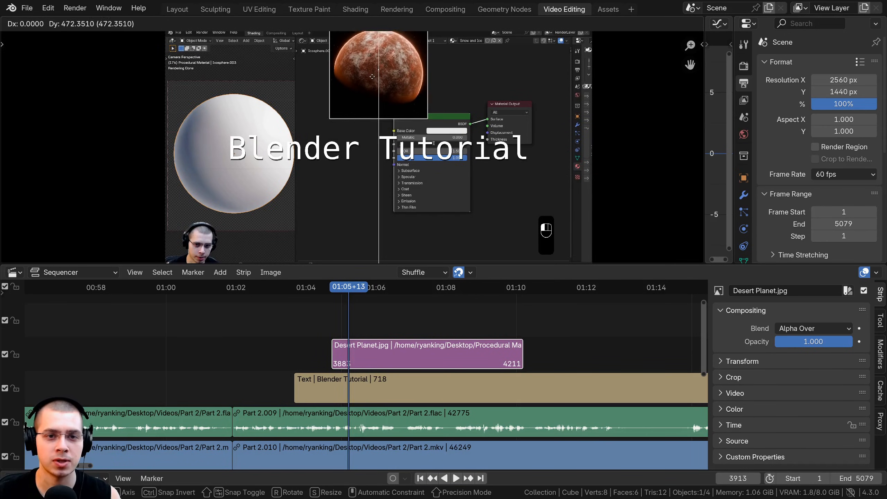
pyautogui.click(389, 103)
pyautogui.press('g')
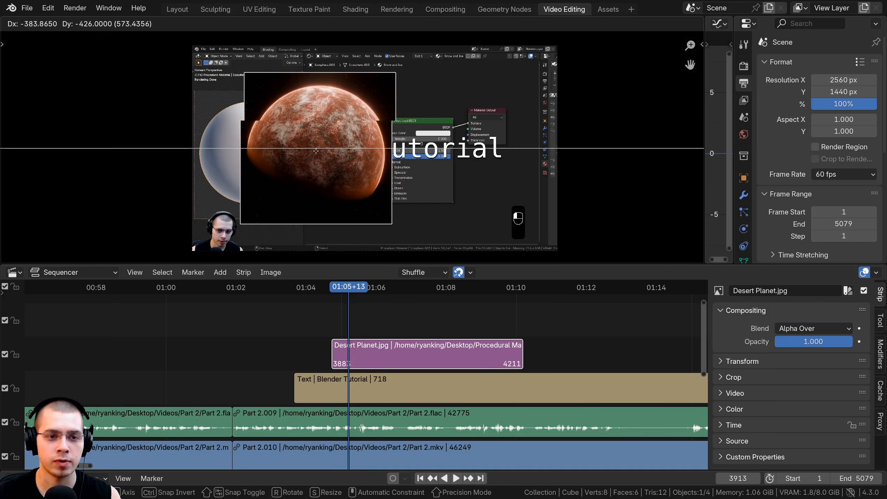
pyautogui.click(323, 254)
# Move the Blender Tutorial text over the Desert Planet image, snapping it to the image's centre, and scale the text up.
pyautogui.click(346, 399)
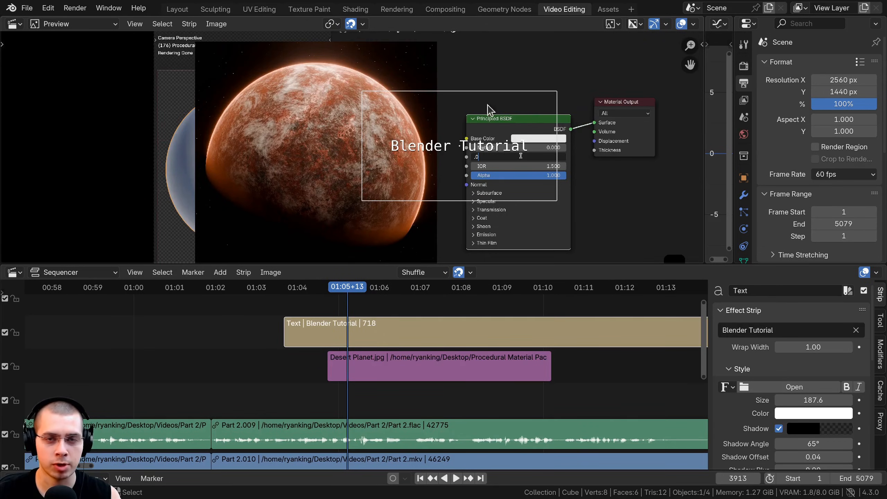
pyautogui.scroll(-1, 319, 148)
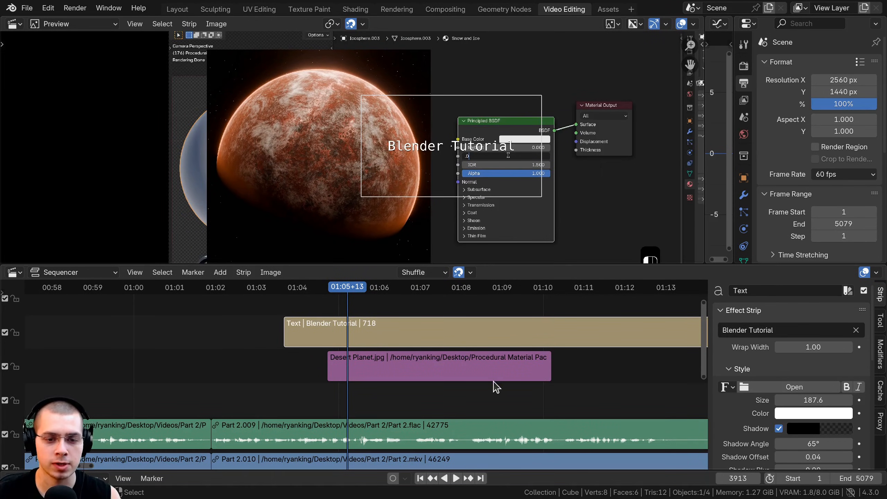
pyautogui.press('g')
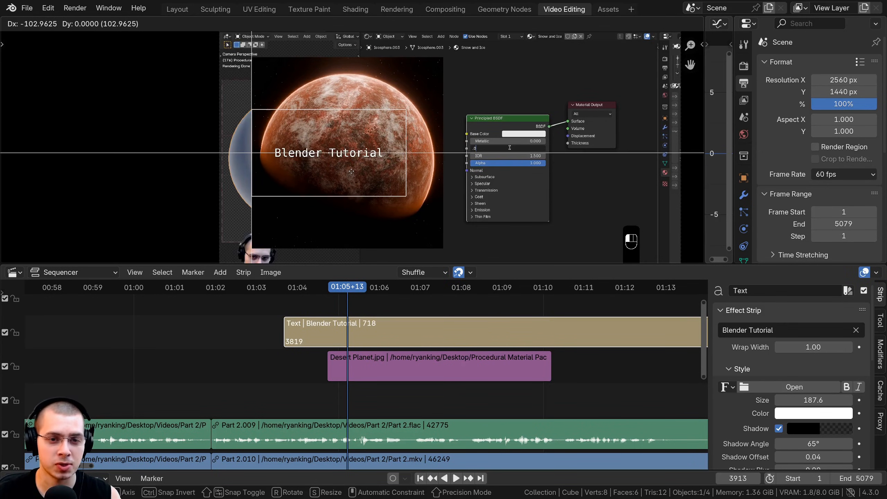
pyautogui.click(373, 174)
pyautogui.press('g')
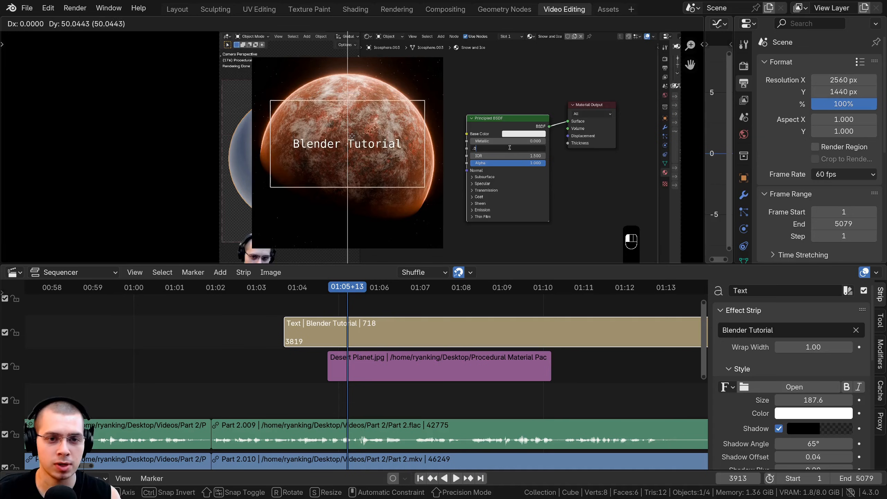
pyautogui.click(353, 140)
pyautogui.press('s')
pyautogui.click(315, 127)
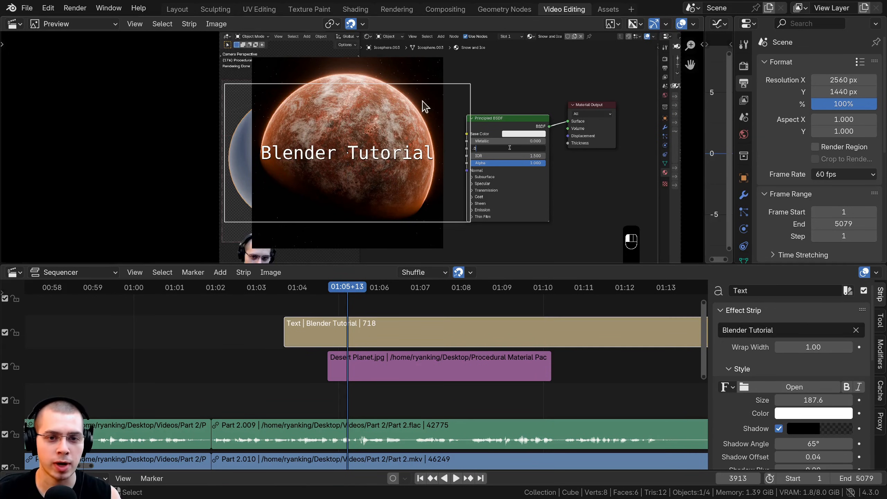
# Try moving the Blender Tutorial text freely over the Desert Planet image to test snapping.
pyautogui.scroll(2, 364, 124)
pyautogui.click(409, 365)
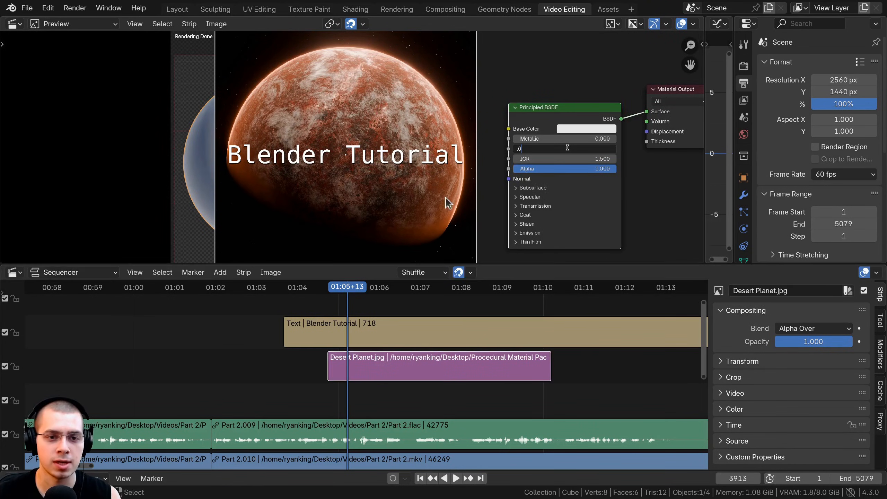
pyautogui.scroll(-1, 339, 179)
pyautogui.click(346, 175)
pyautogui.press('g')
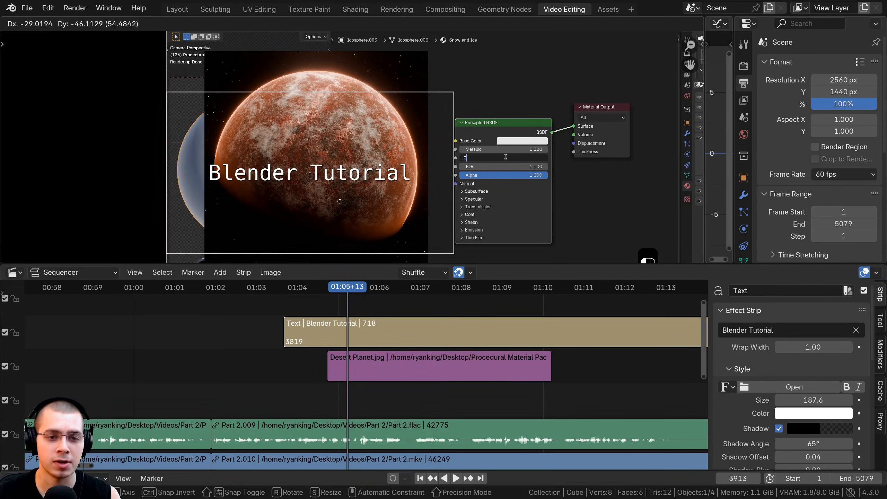
pyautogui.press('Escape')
# Switch to the Blender 4.3 release page in the web browser and look through it down to the Metallic BSDF section.
pyautogui.scroll(-1, 348, 174)
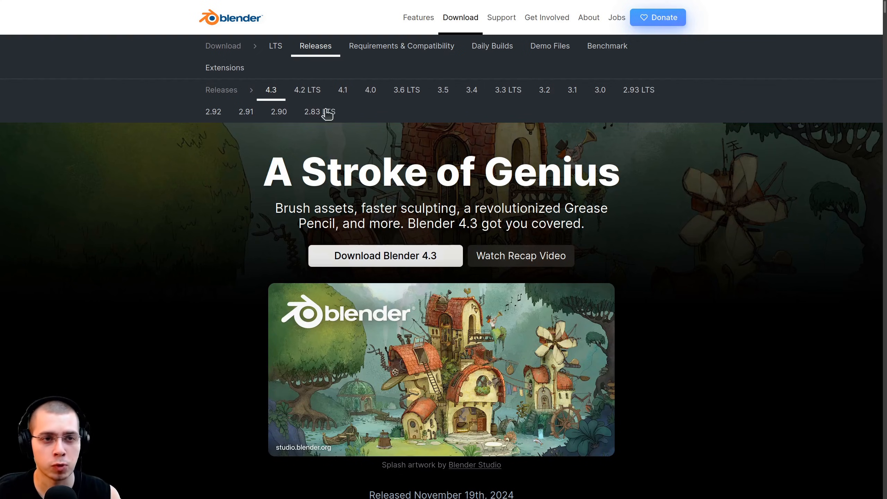
pyautogui.scroll(-2, 310, 244)
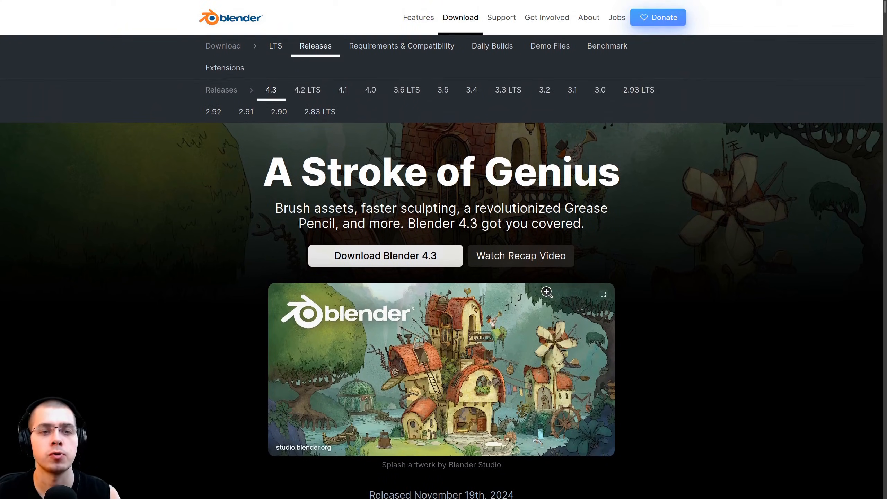
pyautogui.scroll(-20, 172, 324)
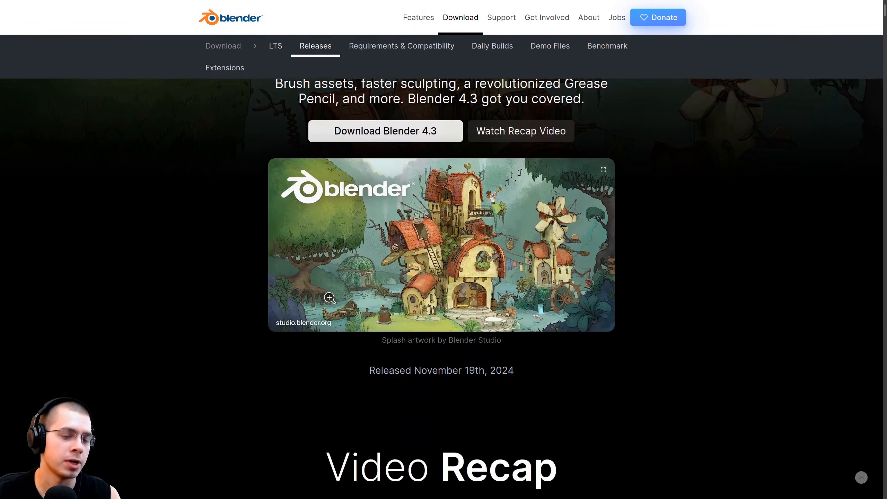
pyautogui.scroll(-10, 468, 266)
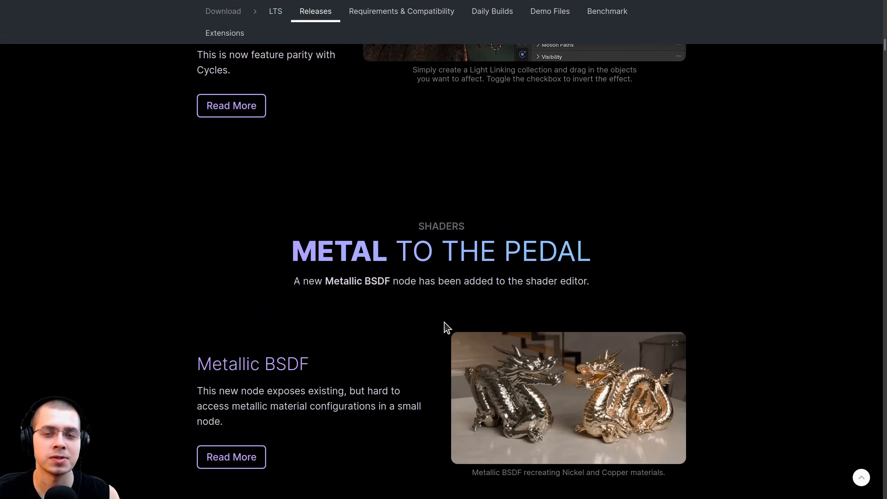
pyautogui.scroll(-3, 446, 304)
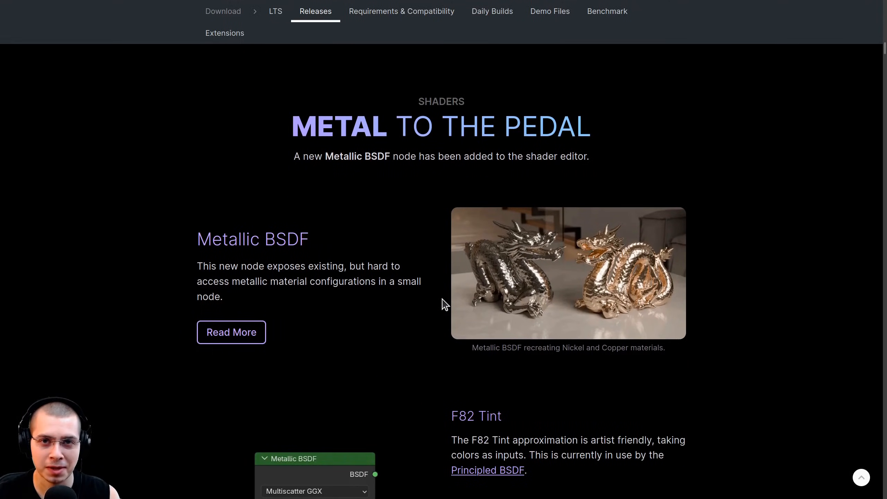